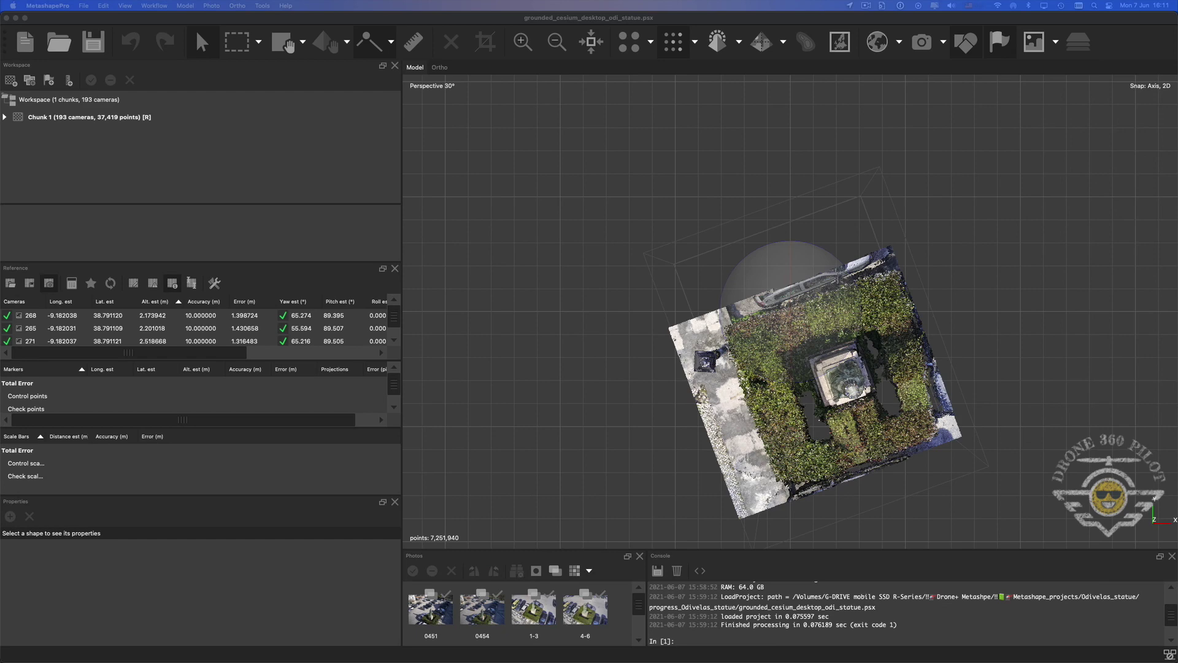
Check the About MetashapePro window showing version 1.7.3 build 12248, then close it.
click(65, 6)
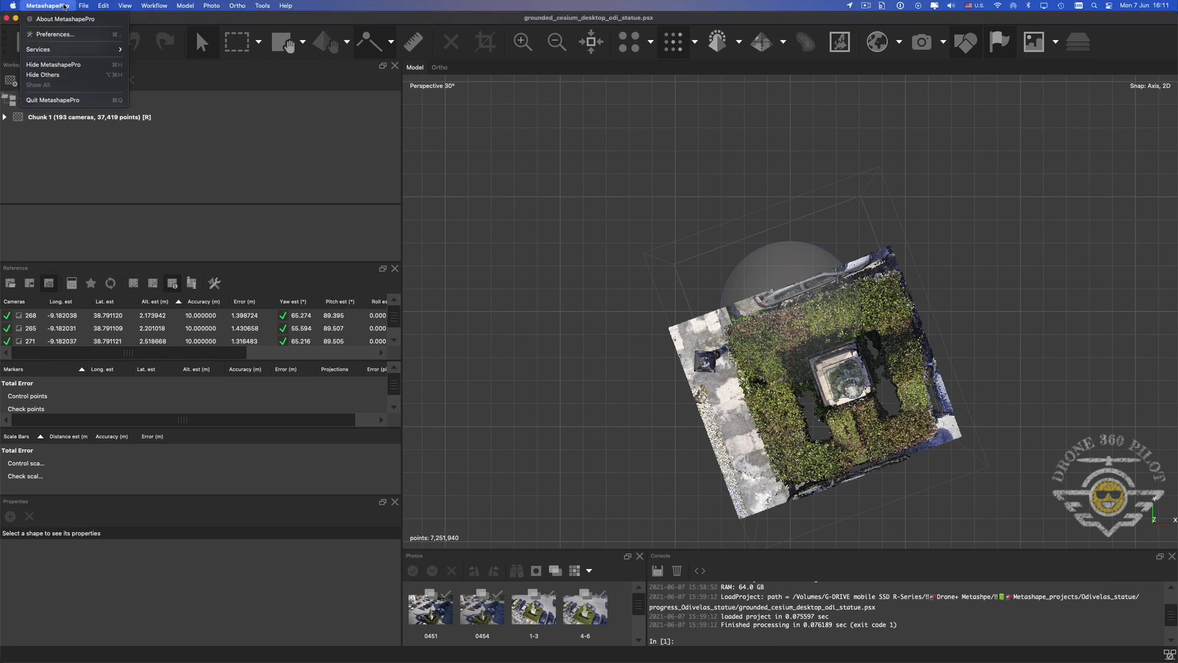
click(62, 19)
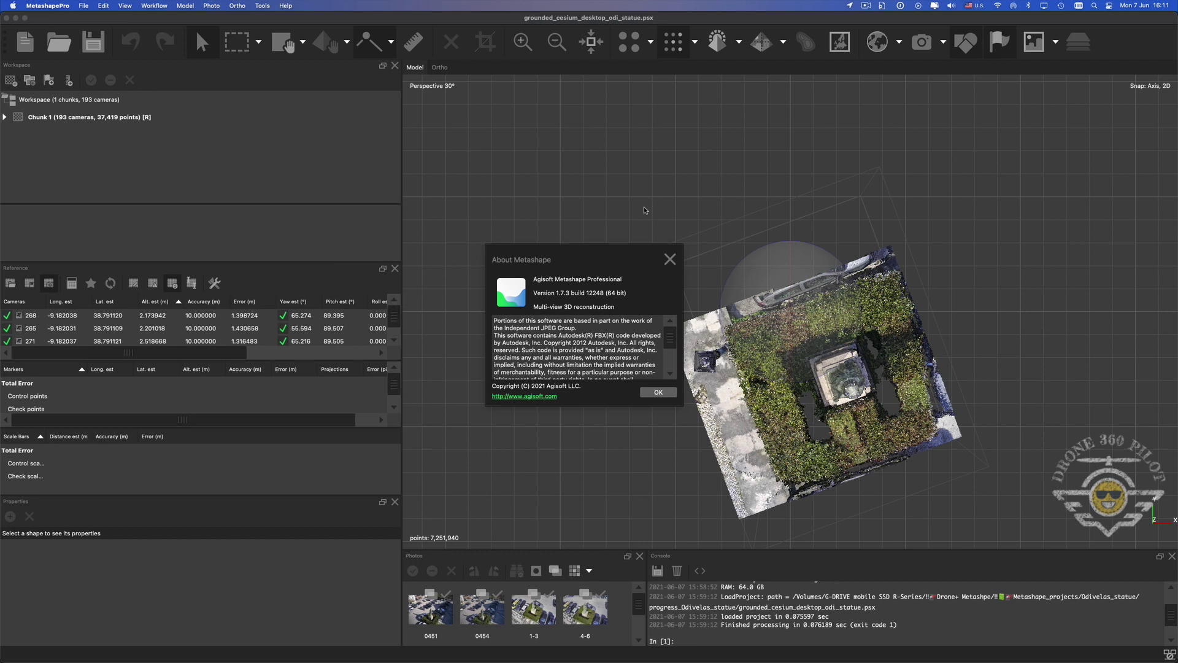
click(670, 259)
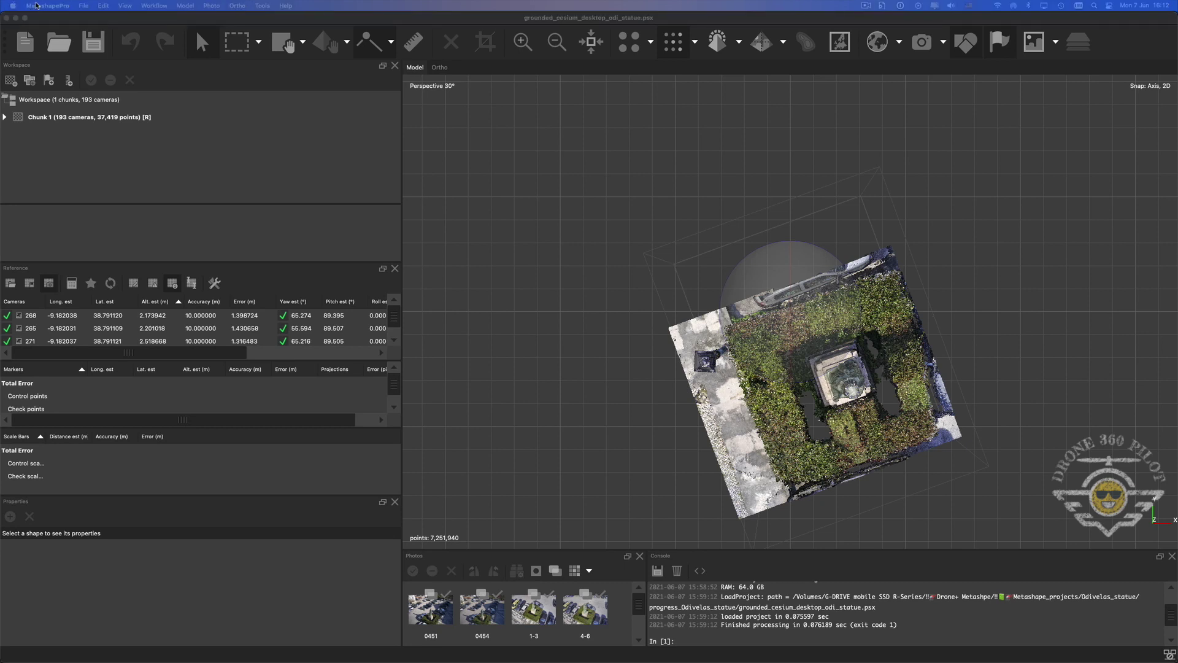
click(649, 485)
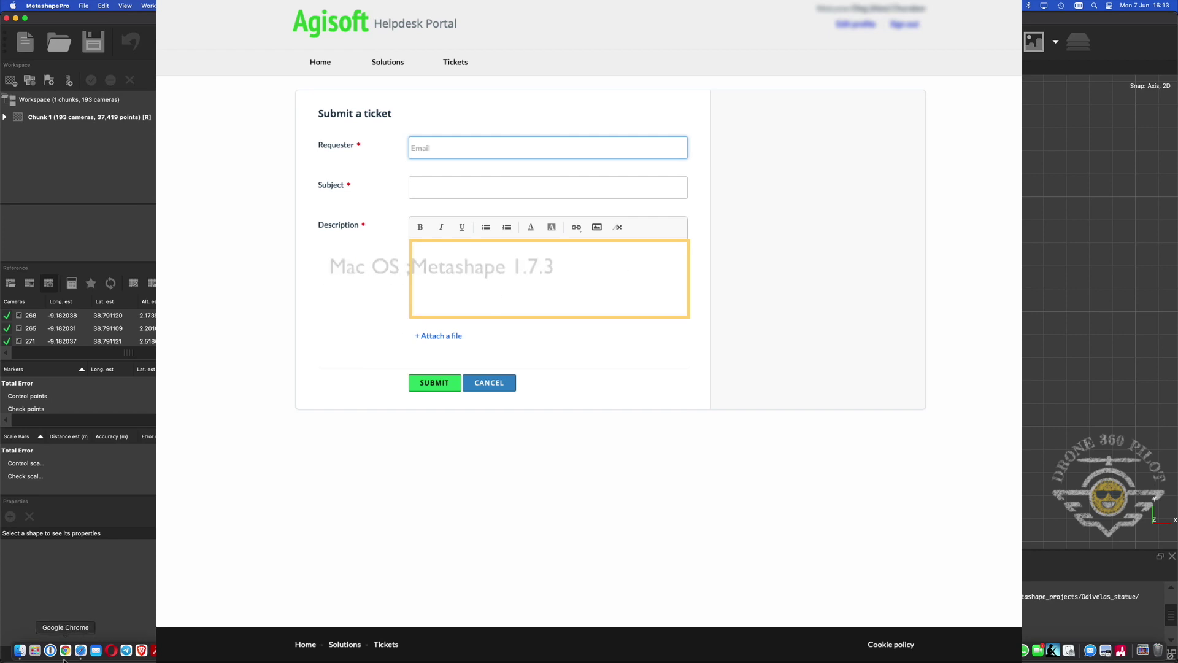
click(80, 650)
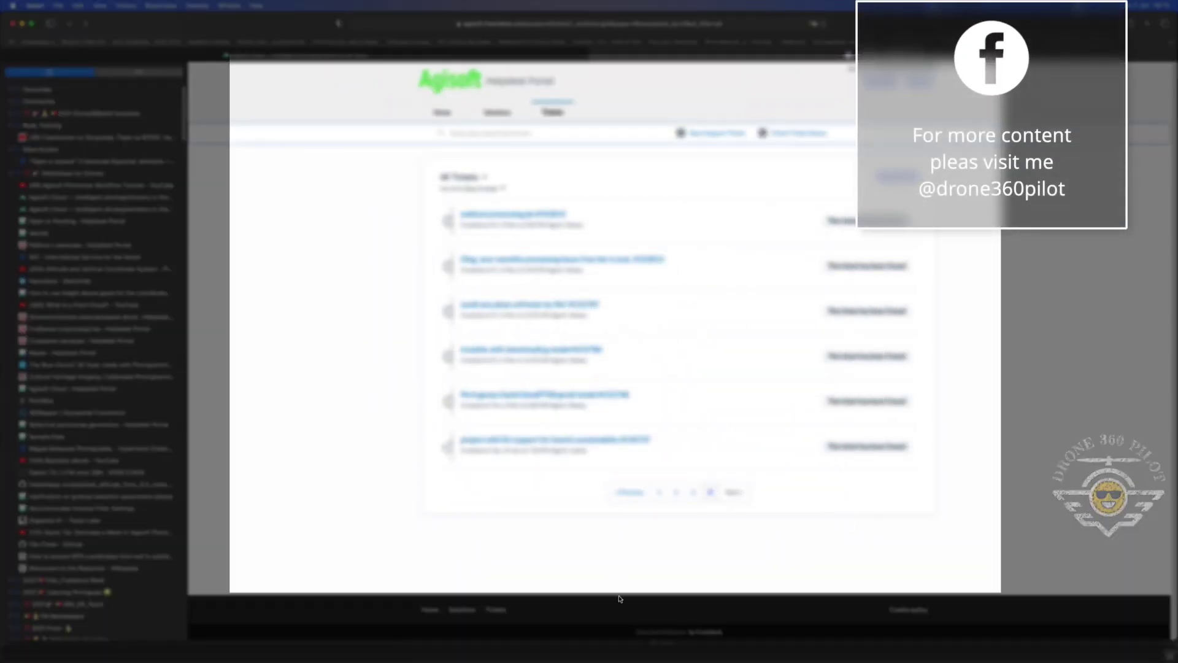
mouse_move(614, 661)
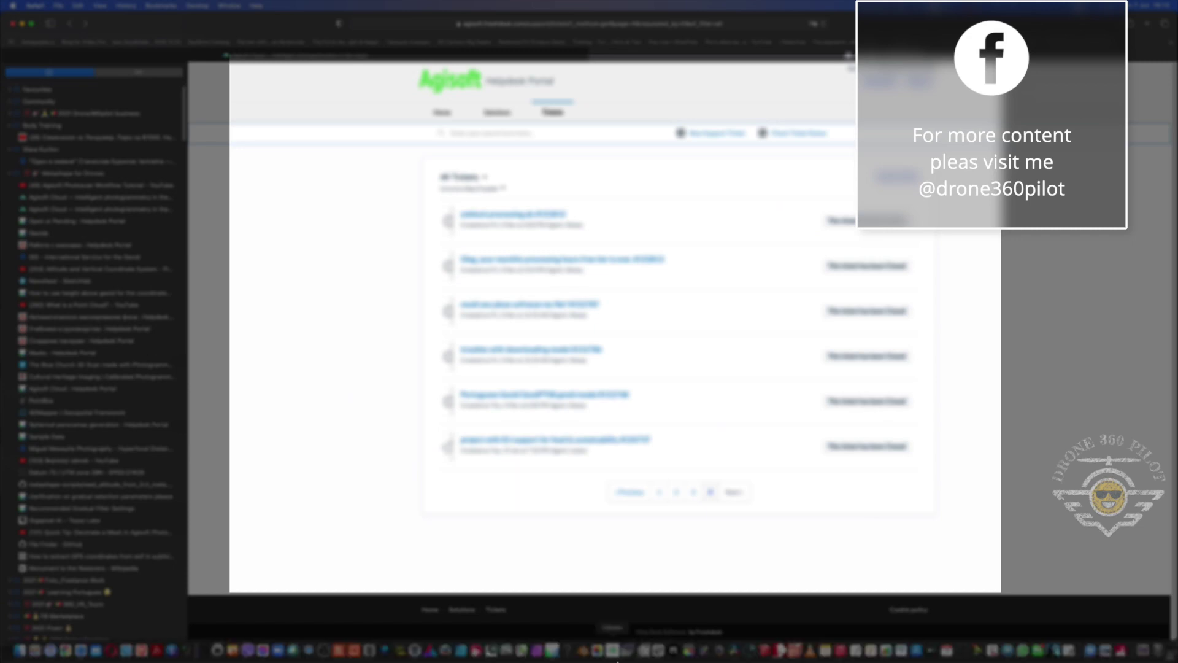
click(553, 651)
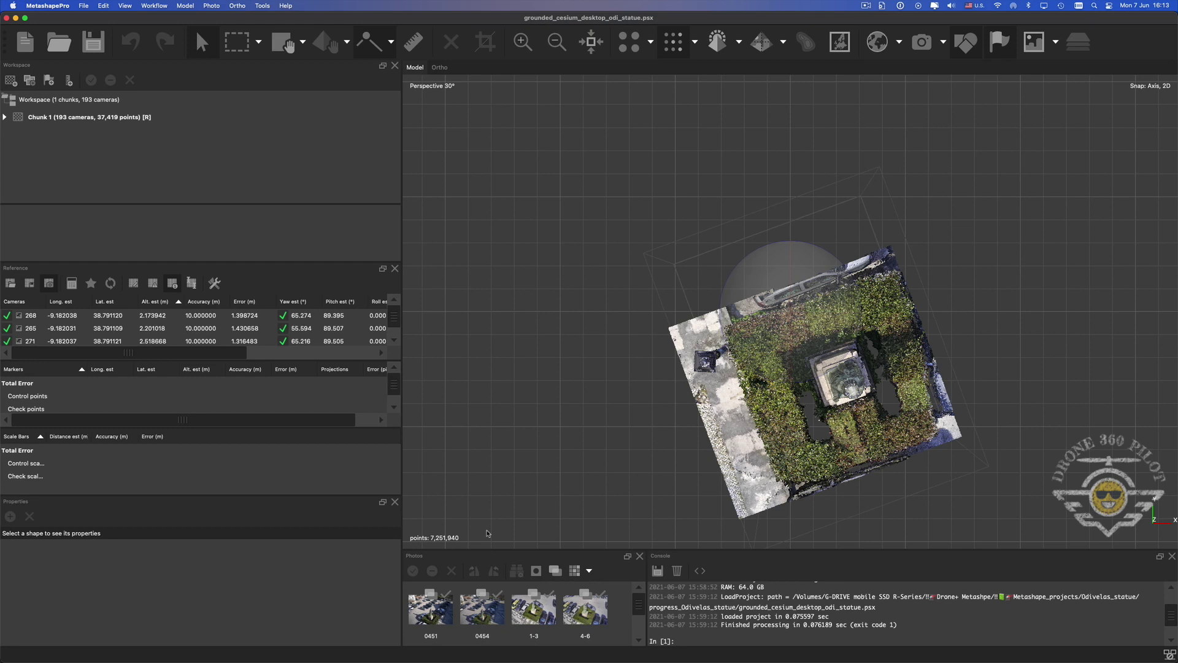
Bring up the MetashapePro application menu from the menu bar.
click(46, 8)
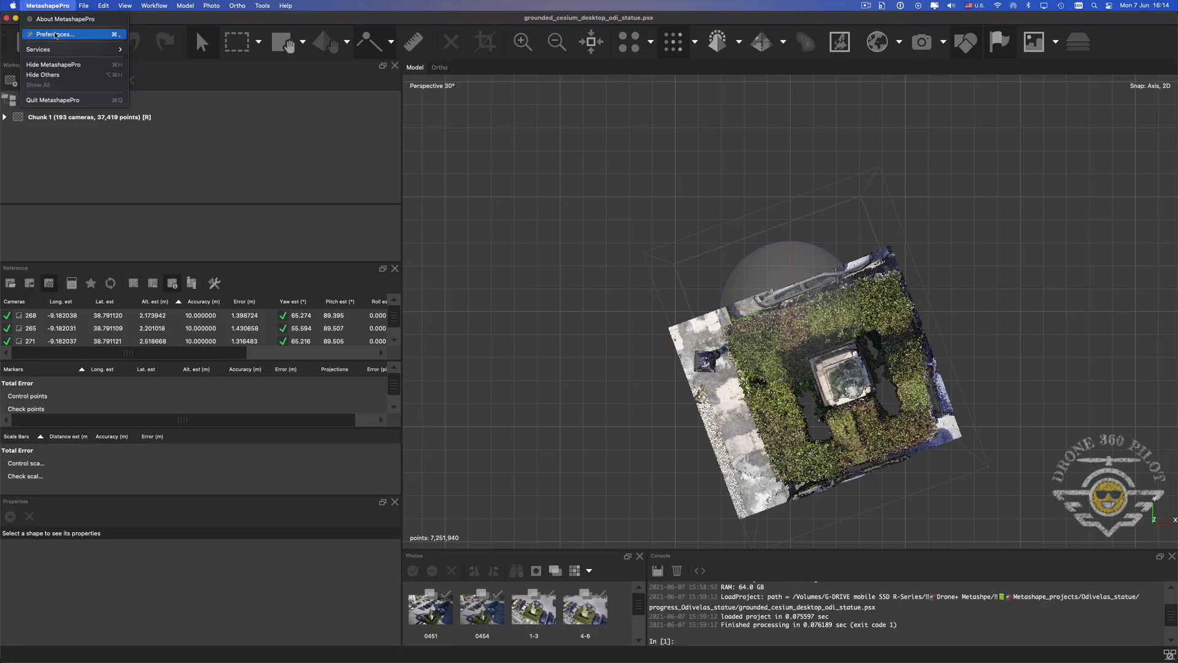
Open Preferences and leave the General tab's interface language set to English.
click(55, 35)
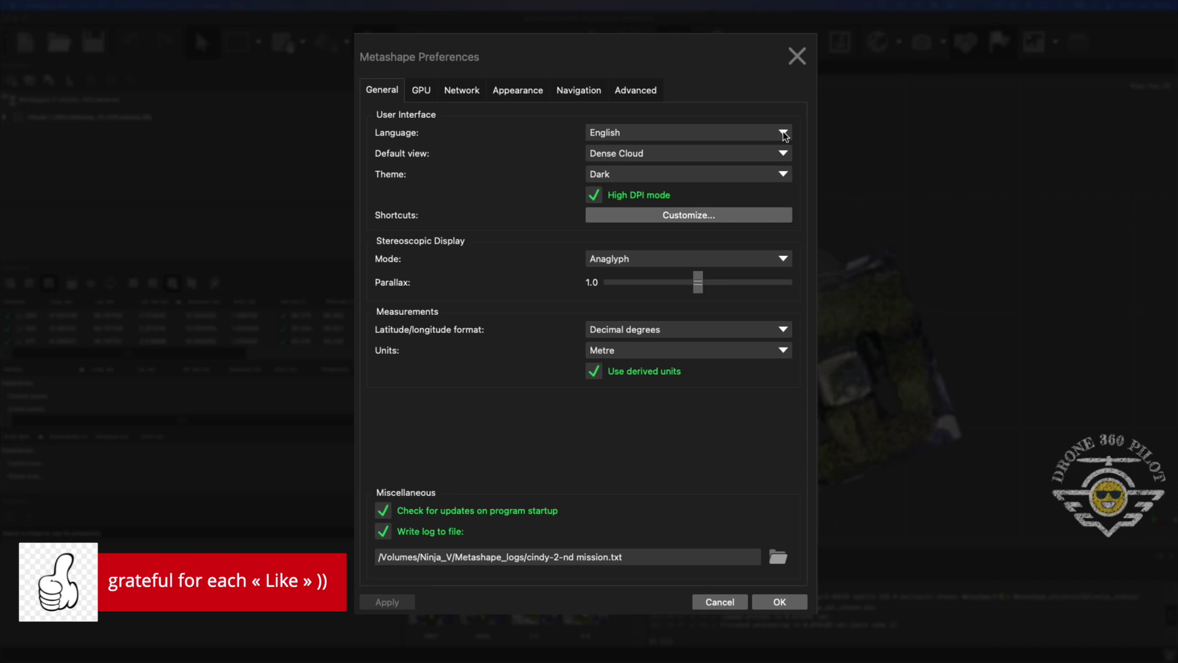
click(784, 134)
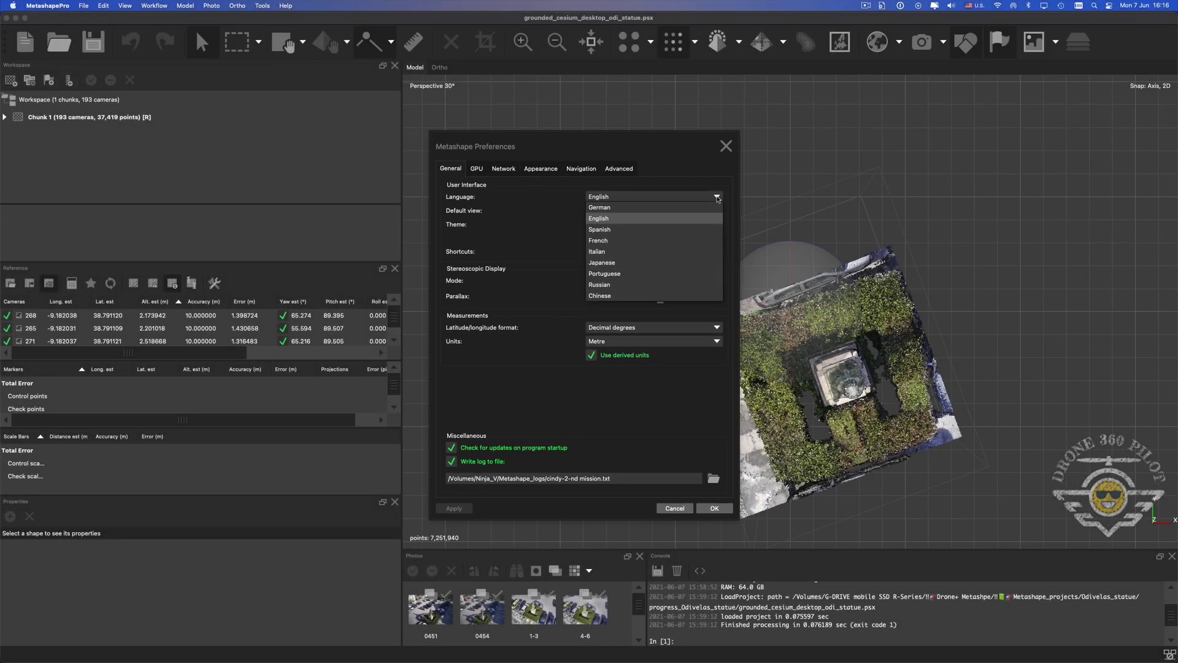
click(717, 197)
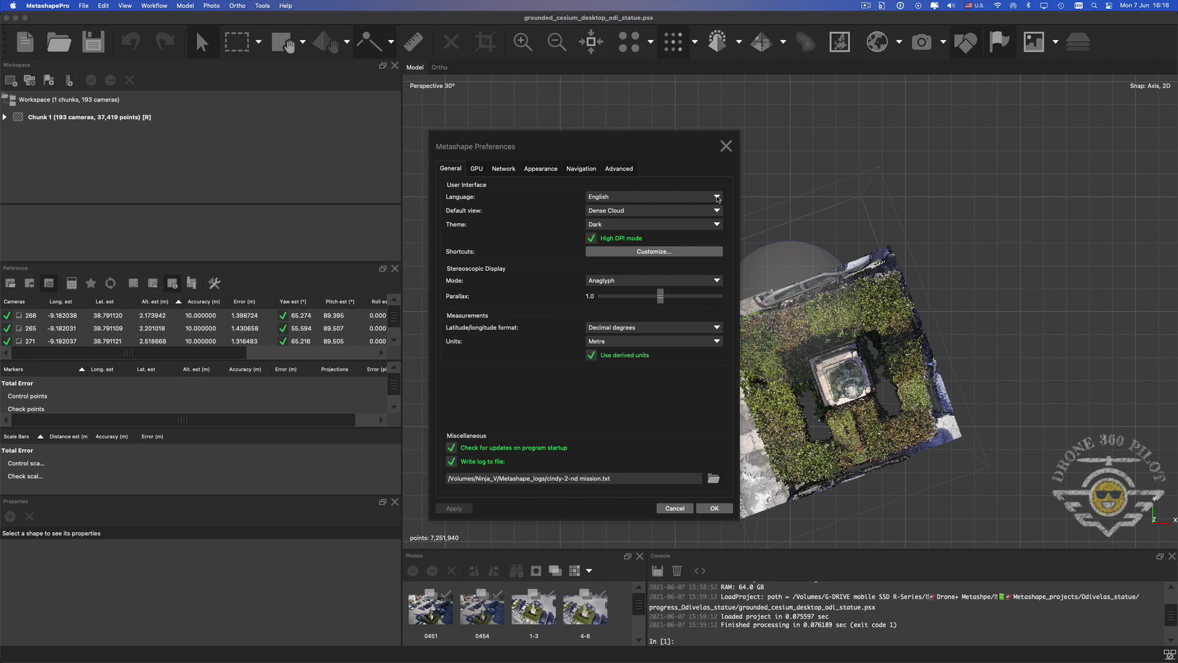
Keep Dense Cloud as the default view, close Preferences, and switch shading to Model Textured.
click(717, 211)
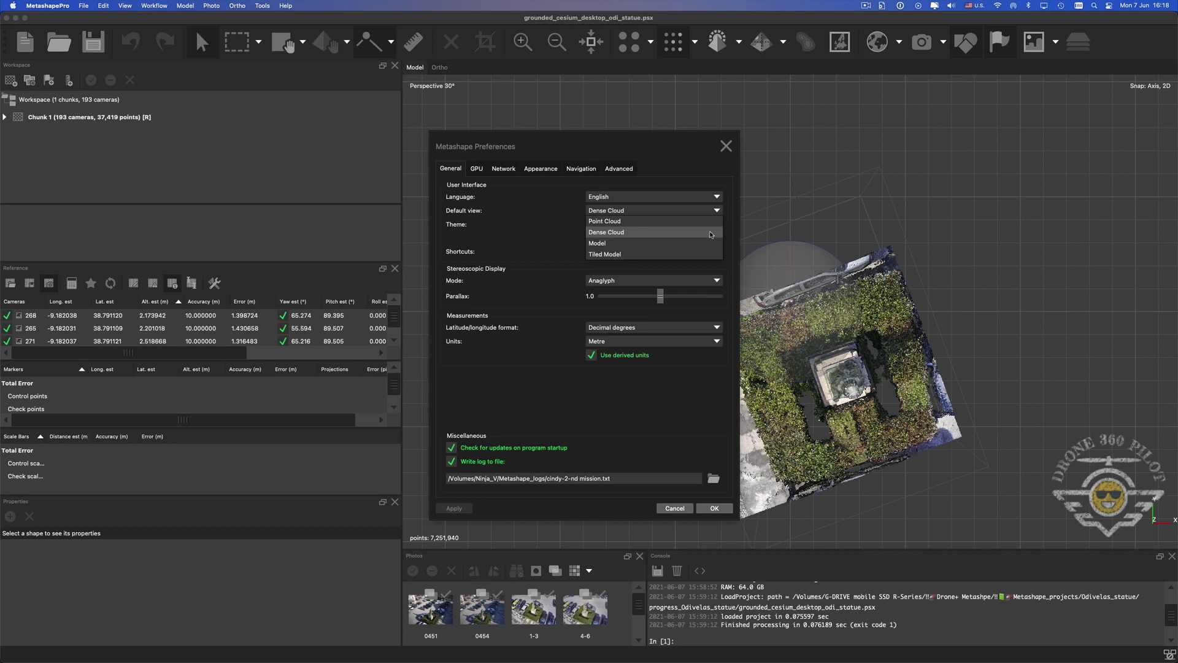
click(710, 235)
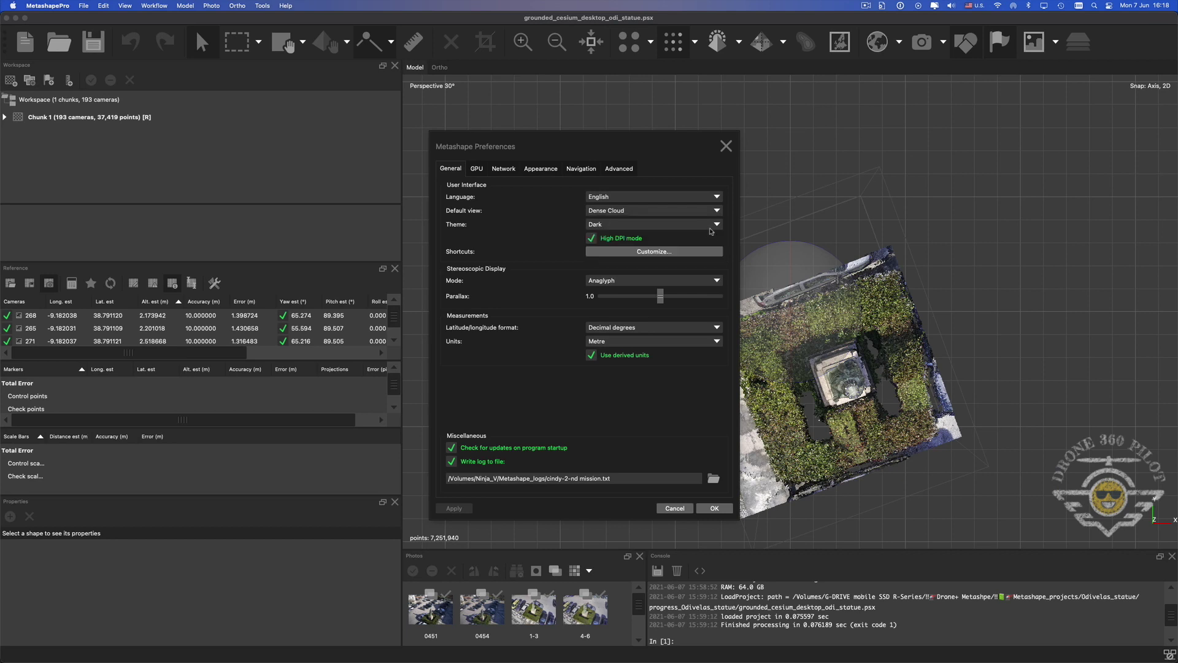
click(727, 148)
click(739, 42)
click(753, 123)
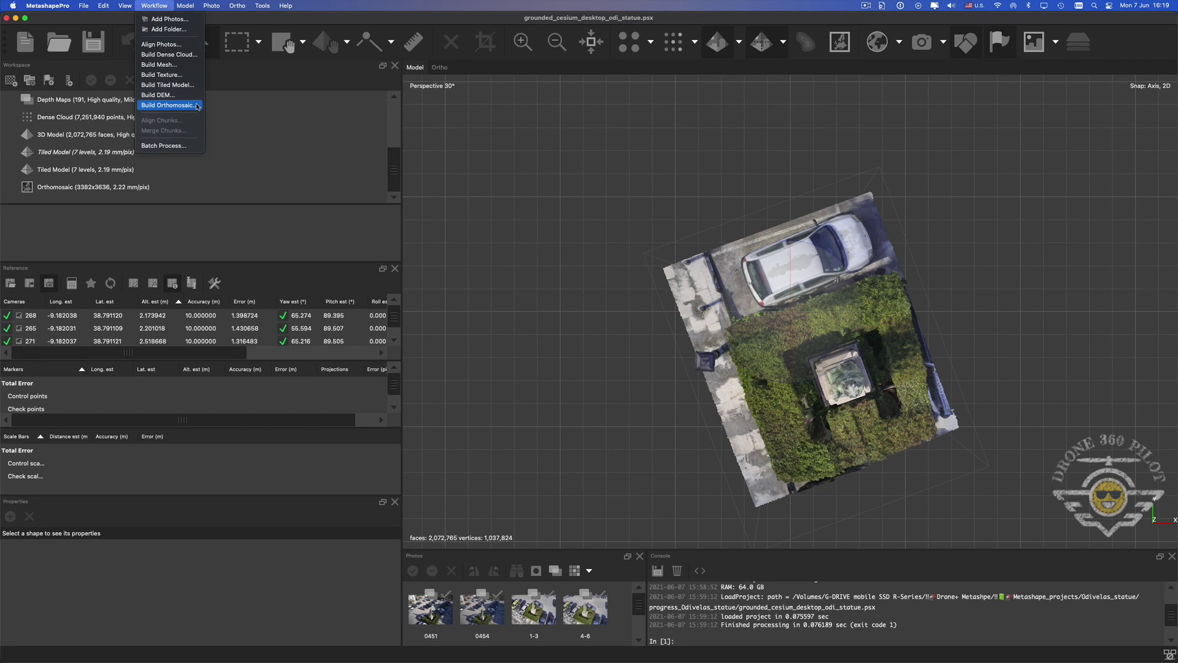
Open avenida_sony_2days.psx from recent files, then reload grounded_cesium_desktop_odi_statue.psx.
click(83, 5)
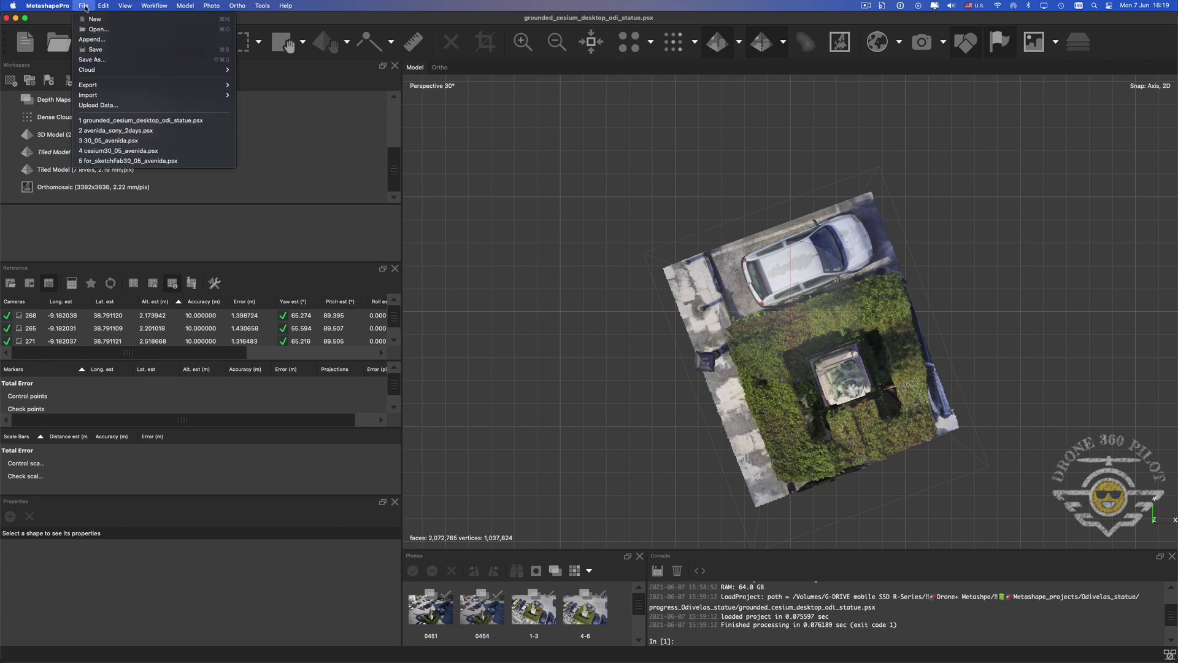
click(137, 131)
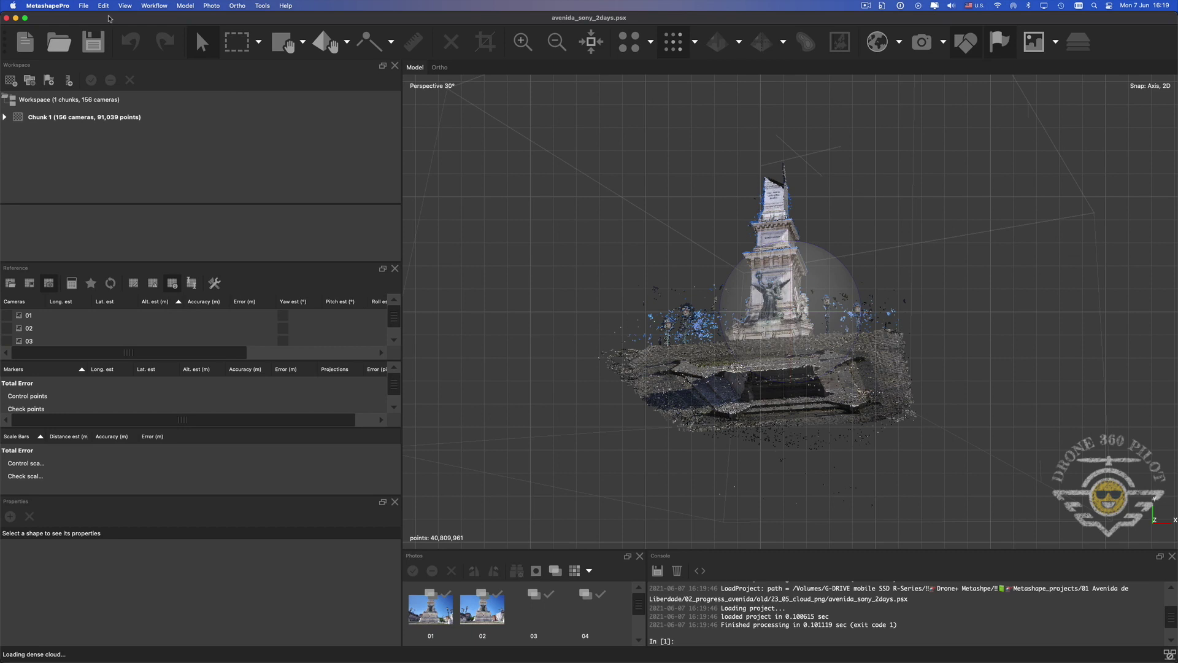
click(83, 5)
click(141, 131)
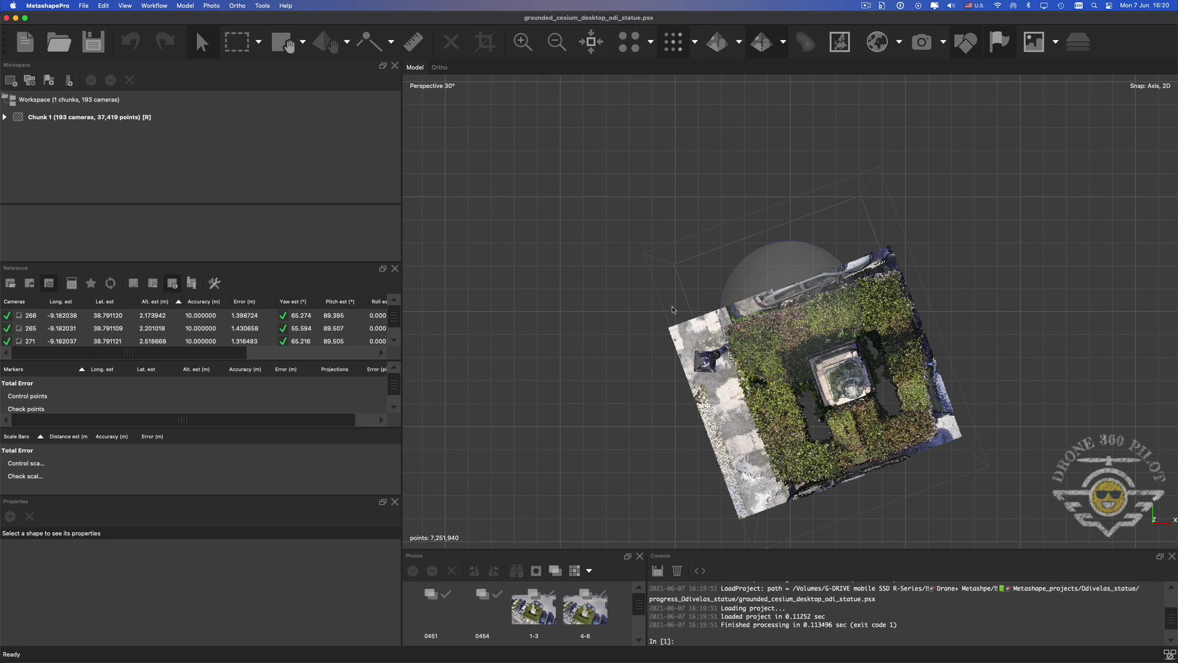
Set the Preferences General theme to Light and apply it.
click(47, 5)
click(54, 34)
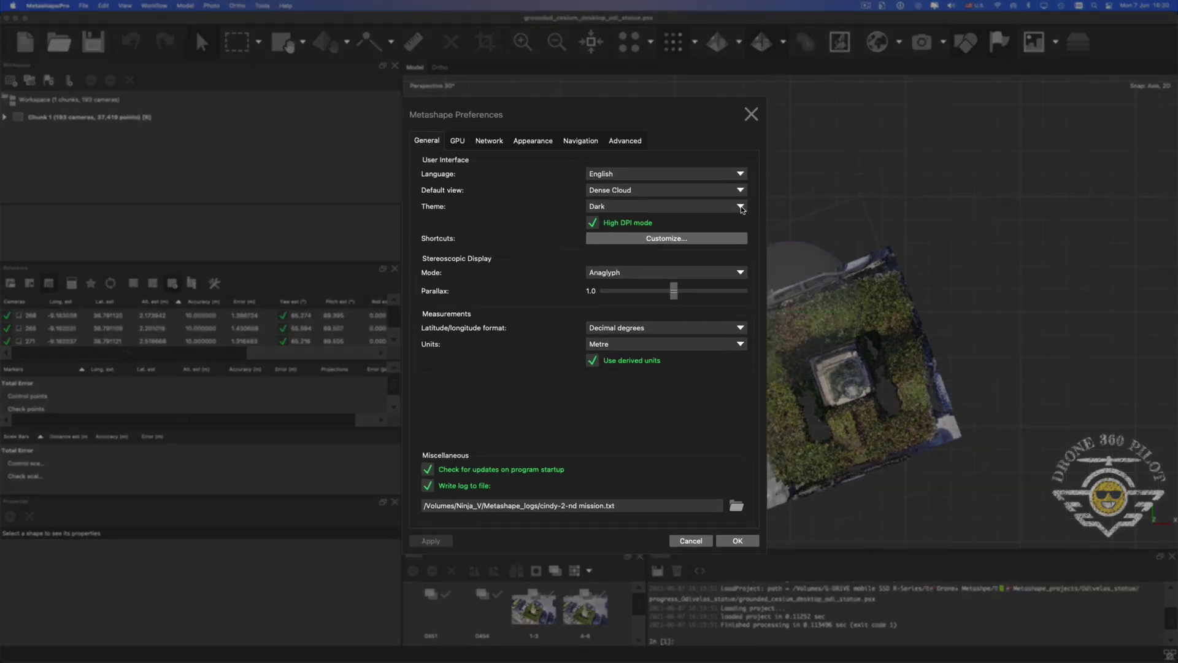
click(717, 224)
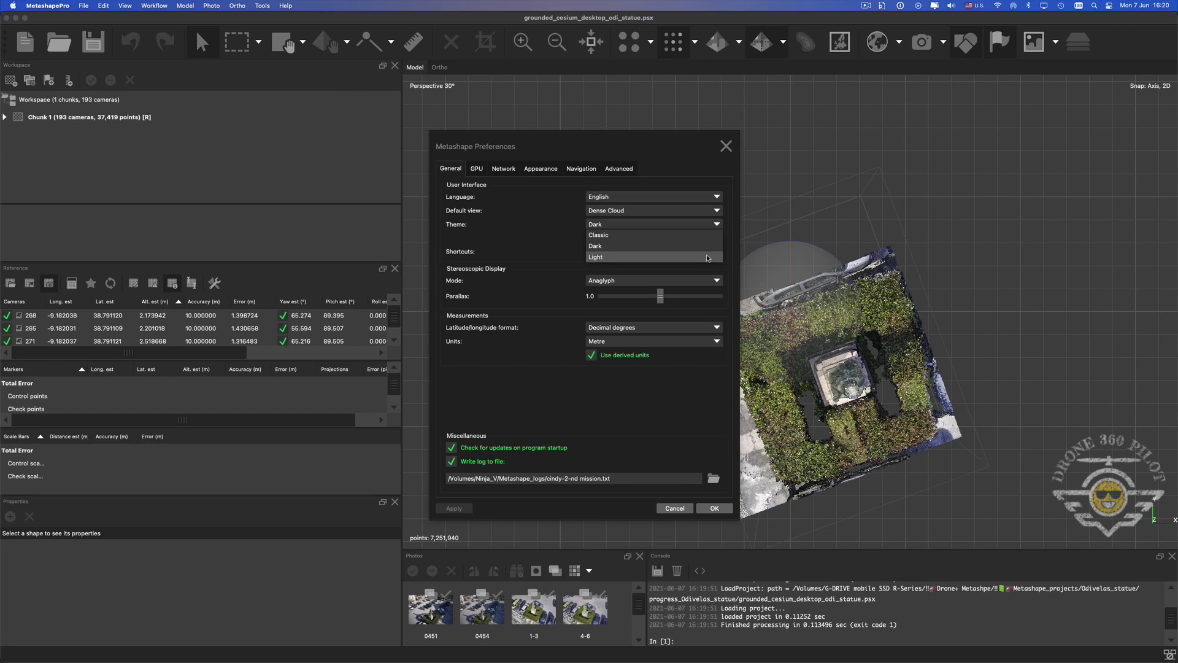
click(708, 258)
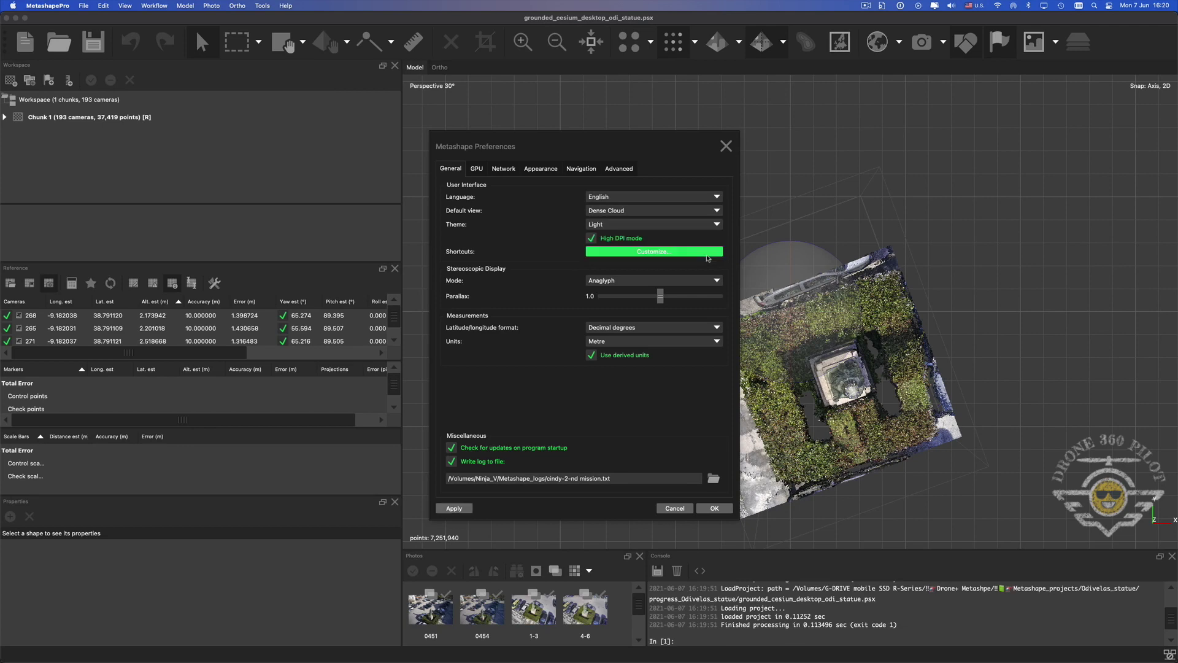
click(454, 509)
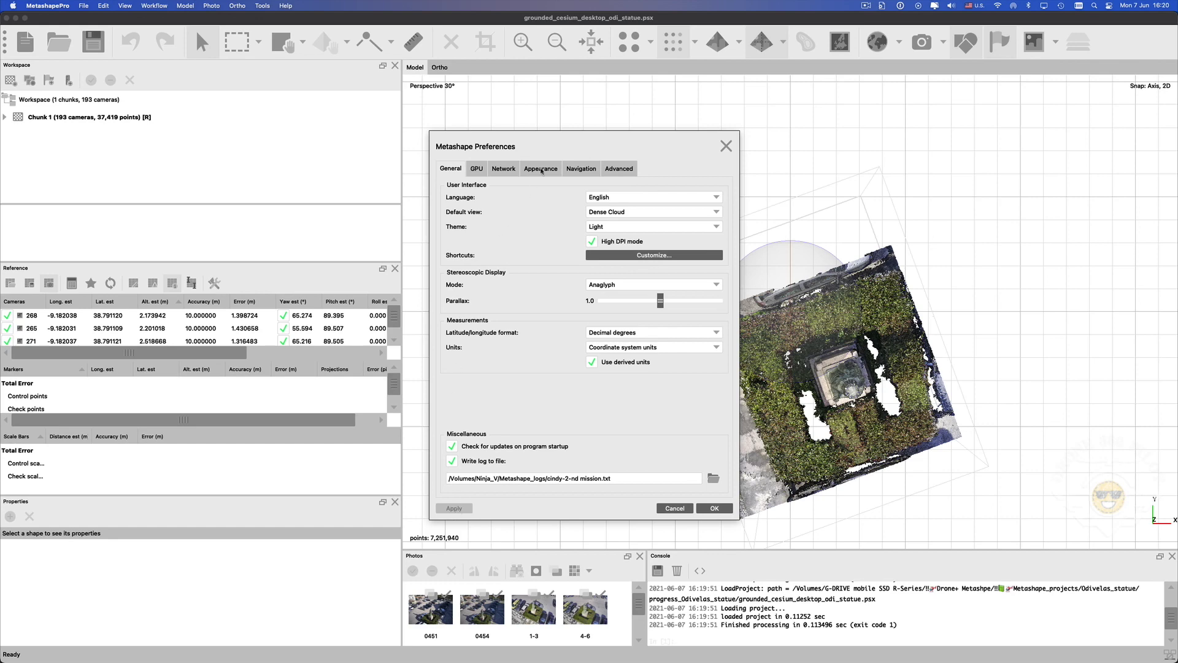
Move the Preferences window aside and apply the Dark theme.
drag(587, 143, 453, 122)
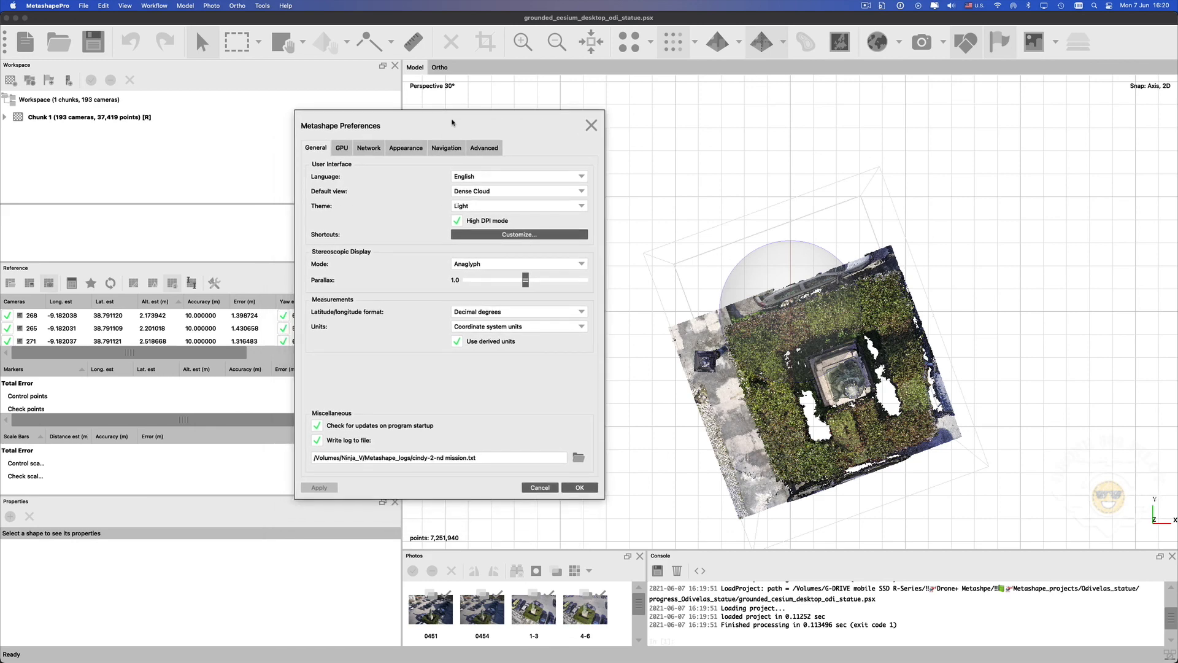
click(539, 208)
click(534, 222)
click(319, 487)
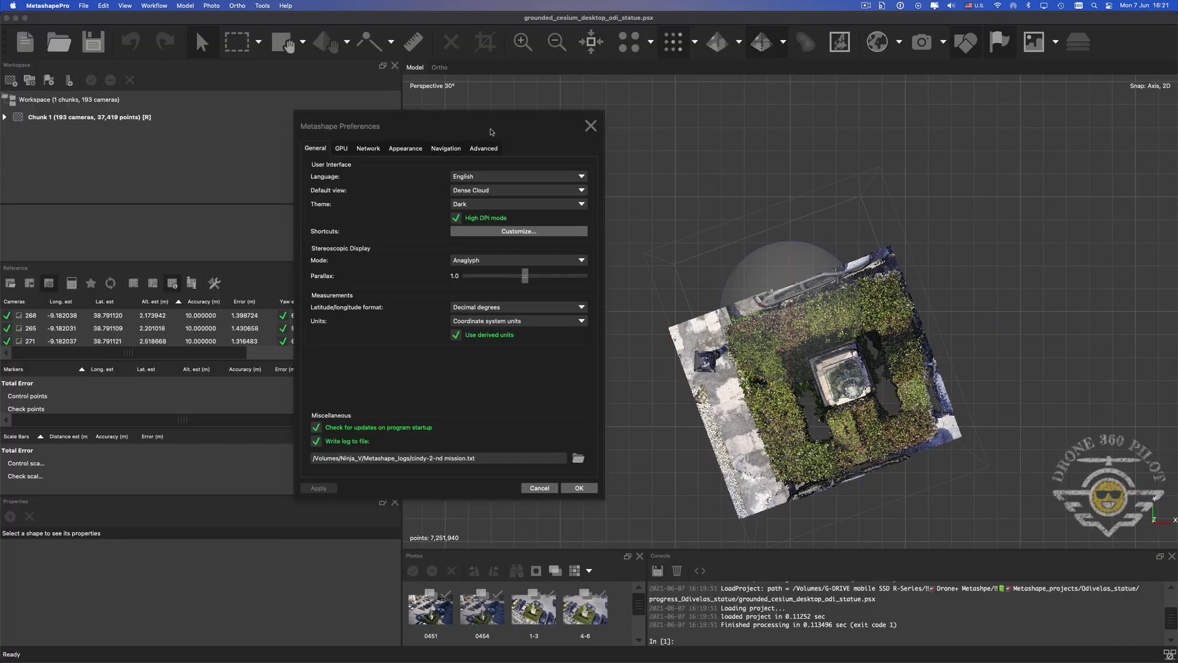
Apply the Classic theme, acknowledge the restart notice, and close Preferences.
drag(491, 132, 461, 181)
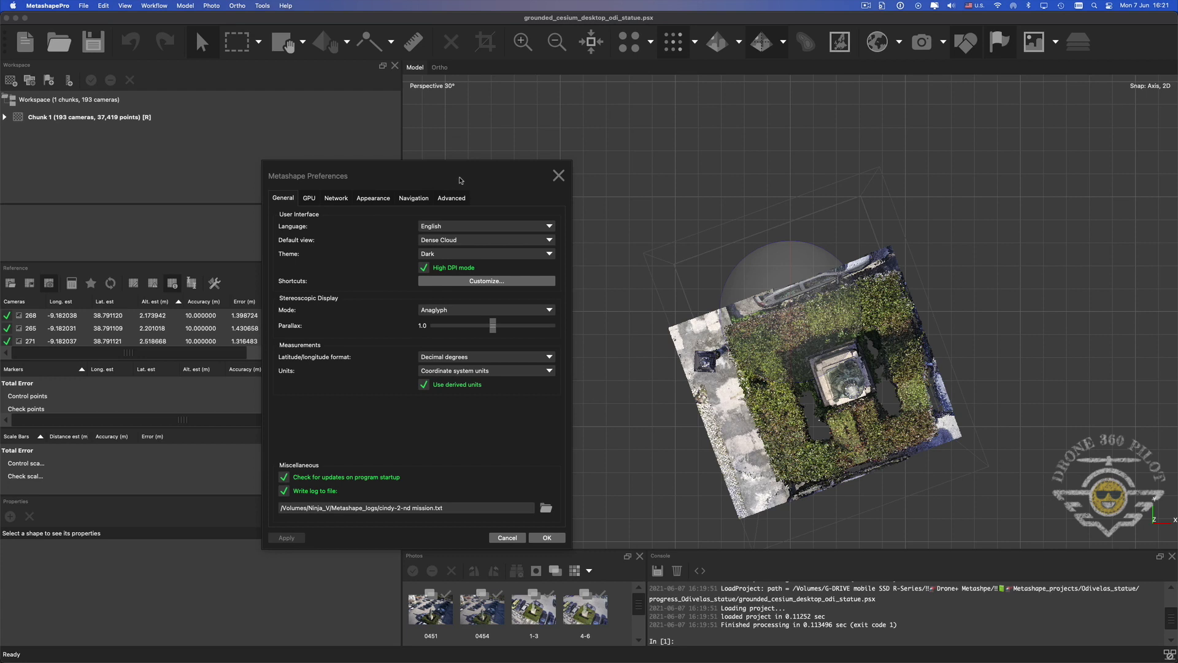
click(286, 538)
click(651, 356)
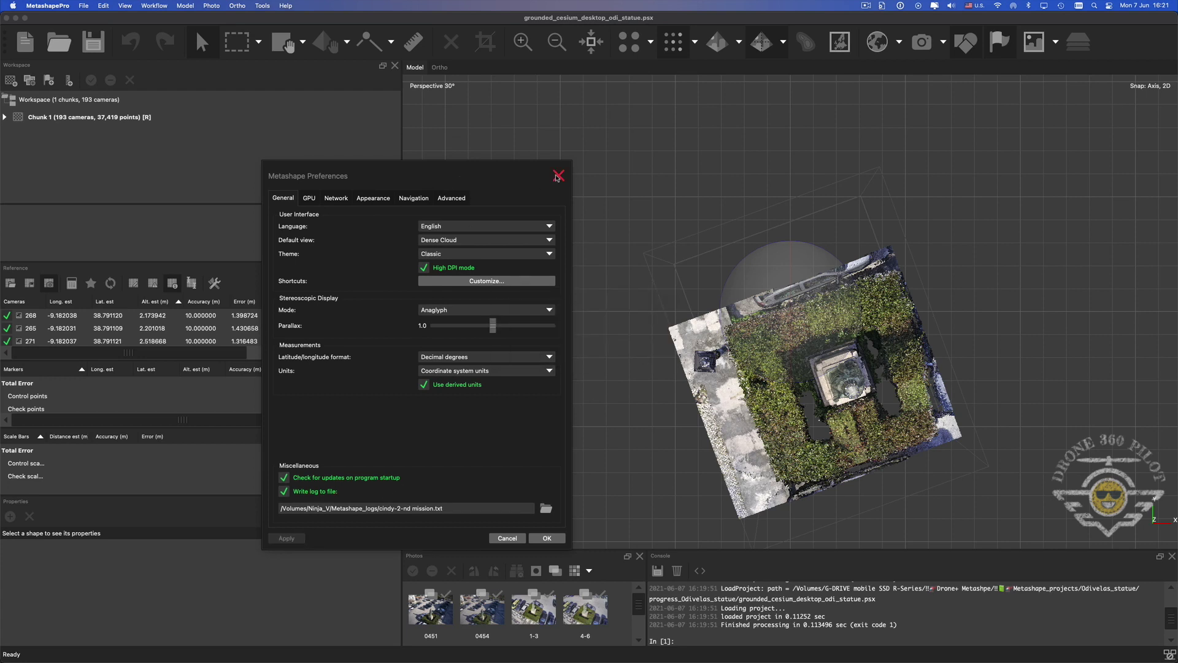
click(557, 177)
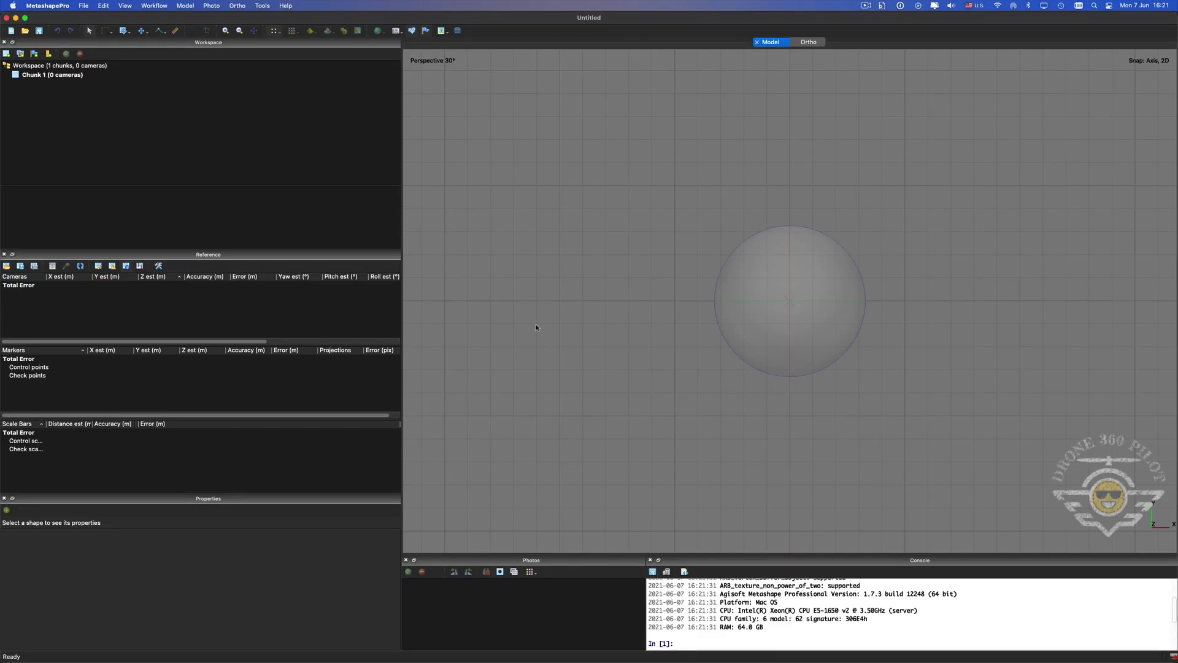
Reload the statue project, apply the Dark theme, dismiss the restart notice, and return to restarted Metashape.
click(84, 5)
click(153, 119)
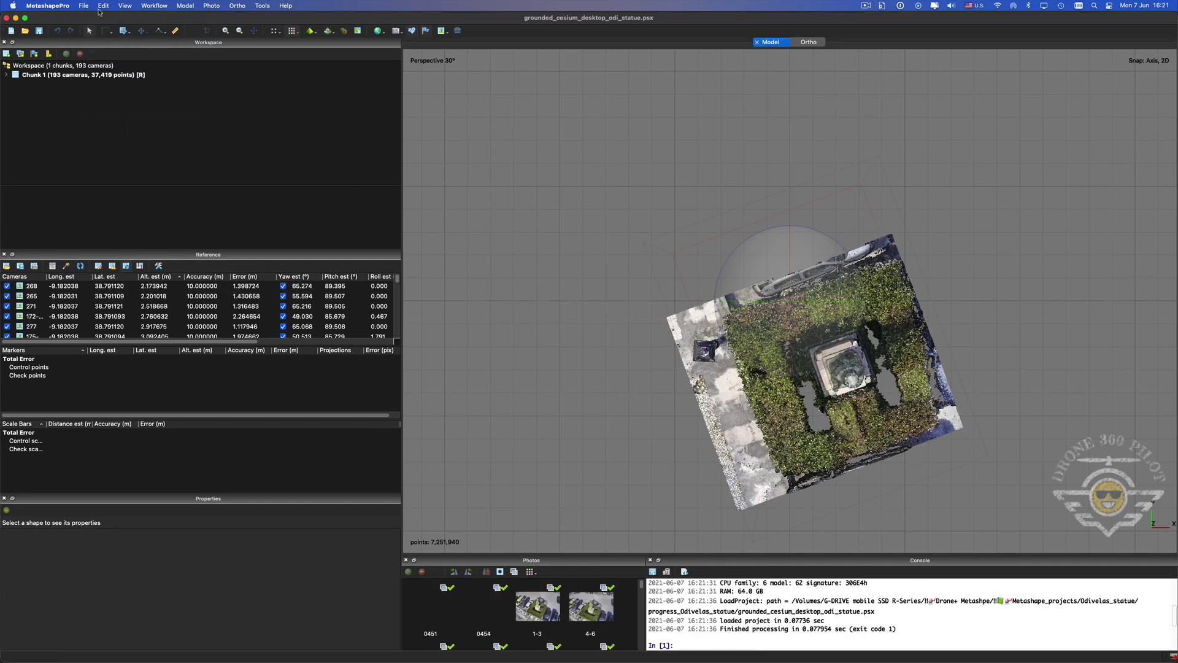
click(48, 5)
click(62, 33)
click(644, 204)
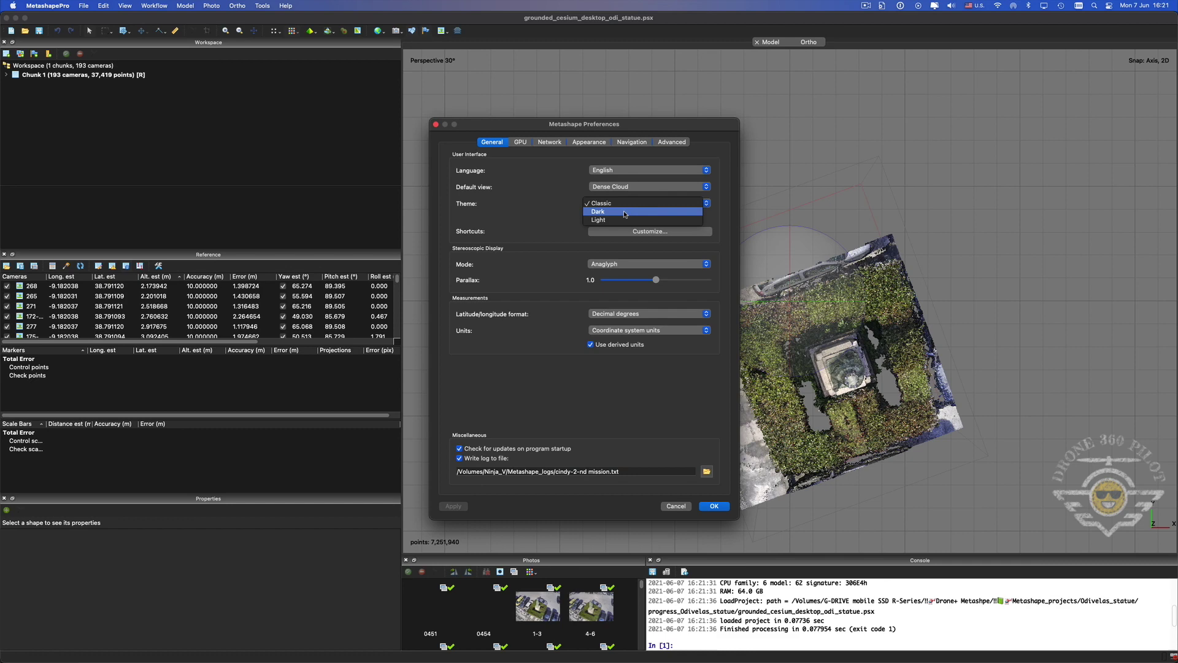
click(625, 212)
click(461, 507)
click(649, 344)
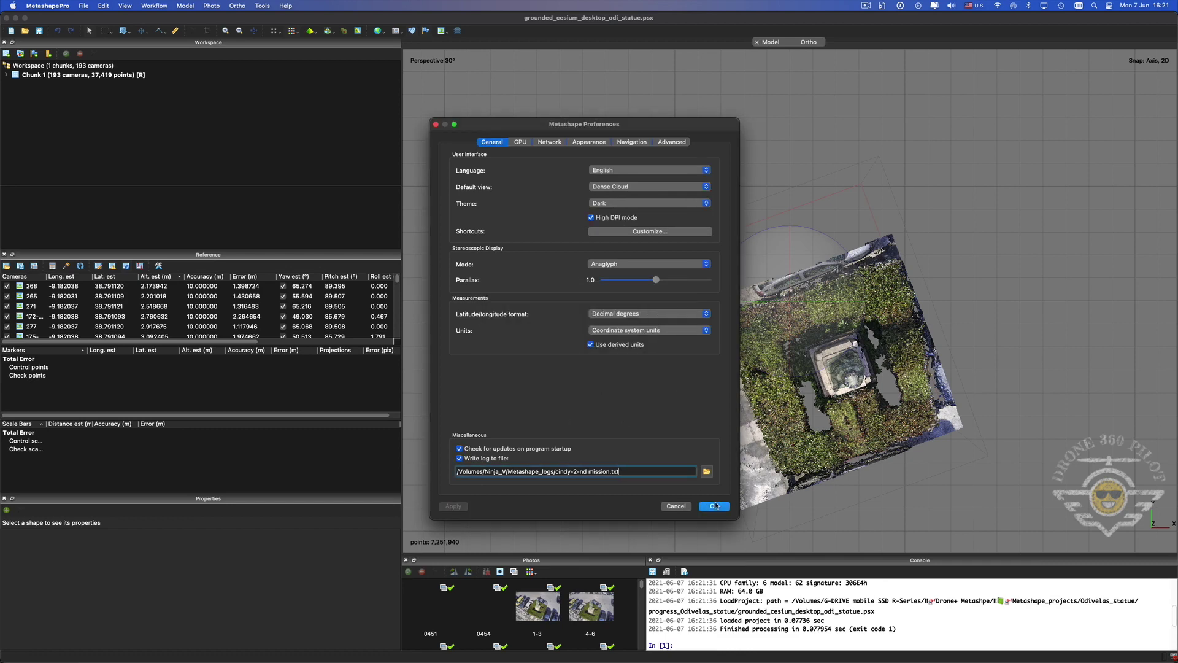
click(713, 505)
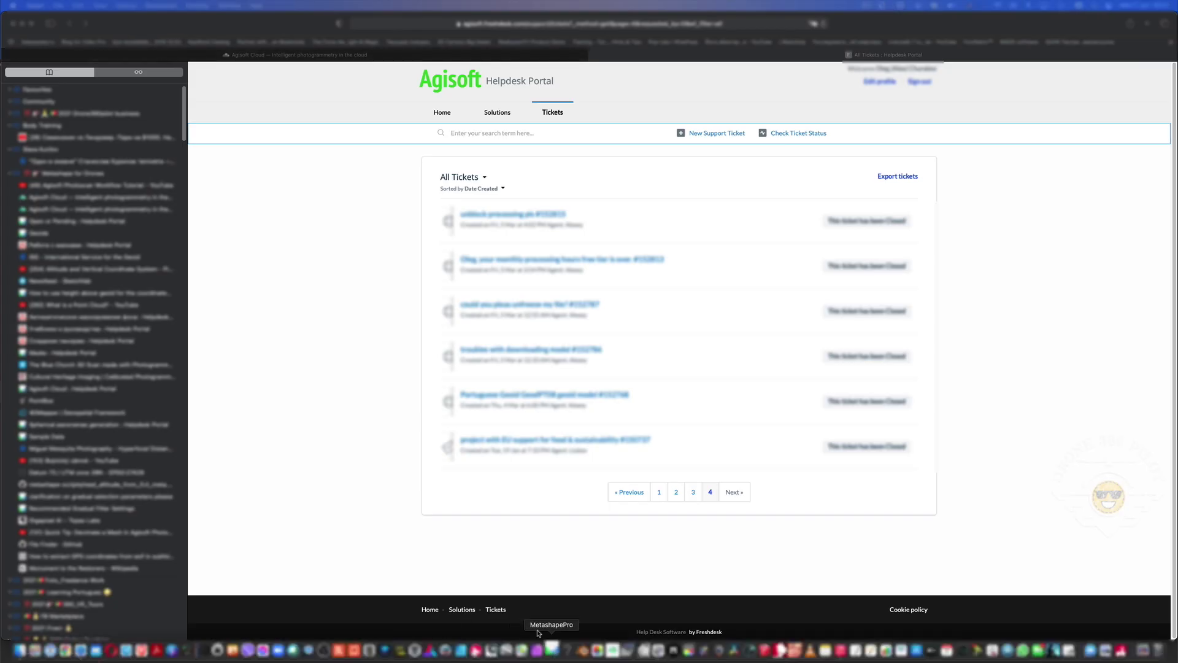
click(538, 633)
click(48, 5)
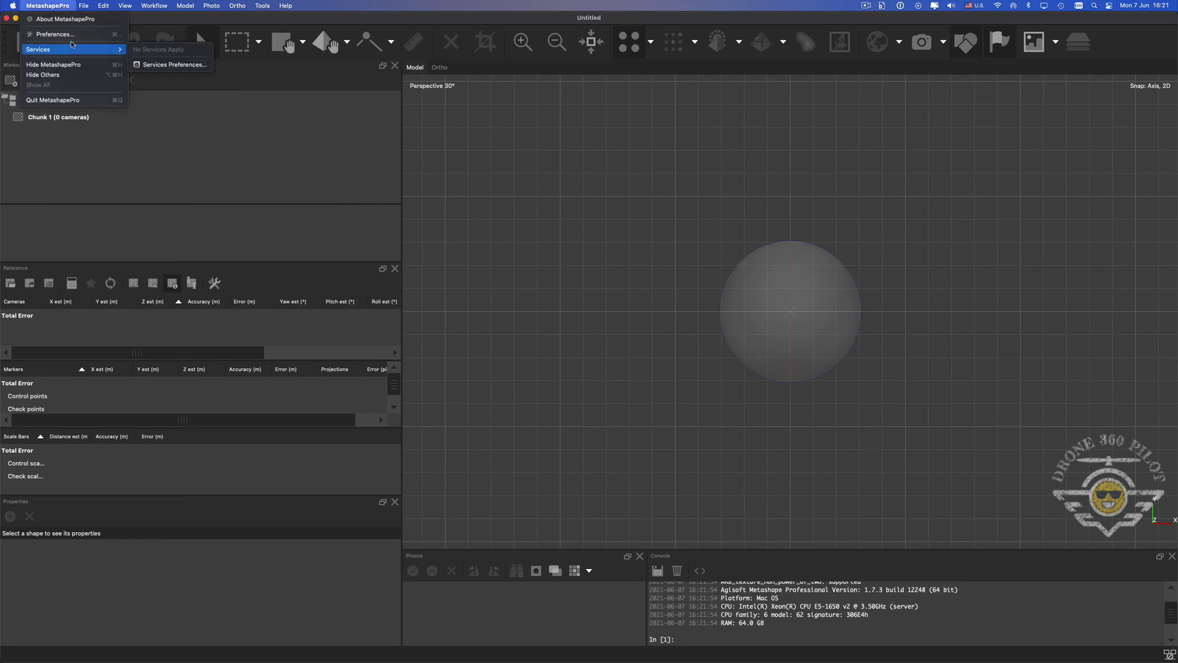
In Preferences, turn High DPI mode off and back on, applying each change.
click(55, 34)
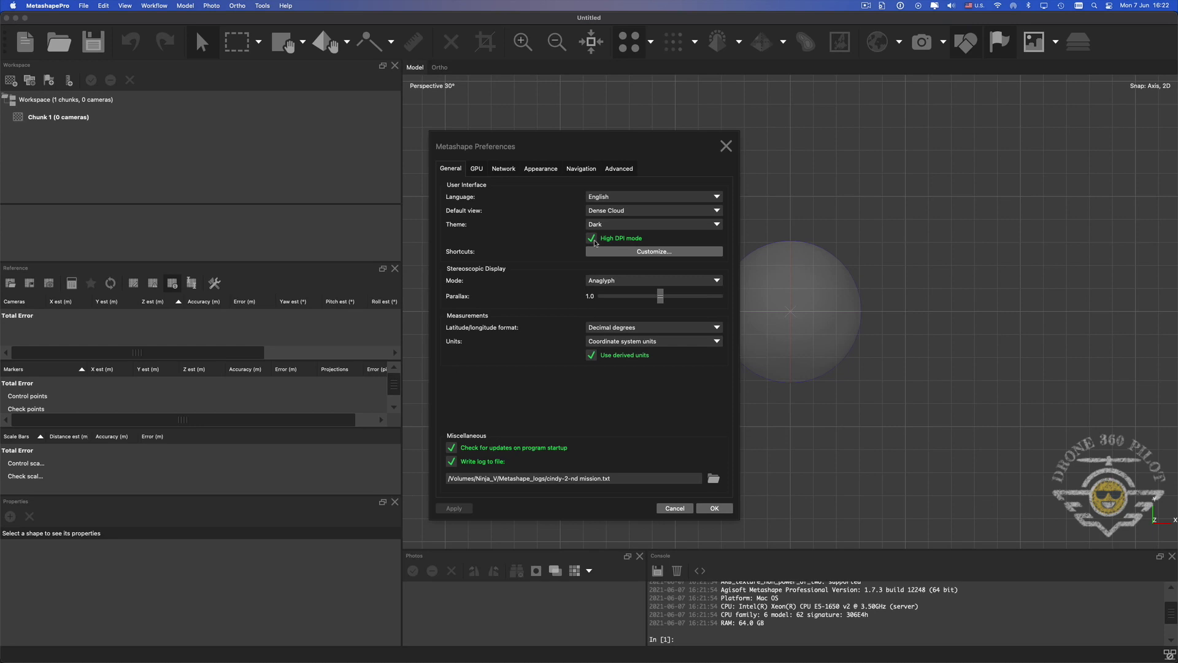
click(592, 238)
click(460, 509)
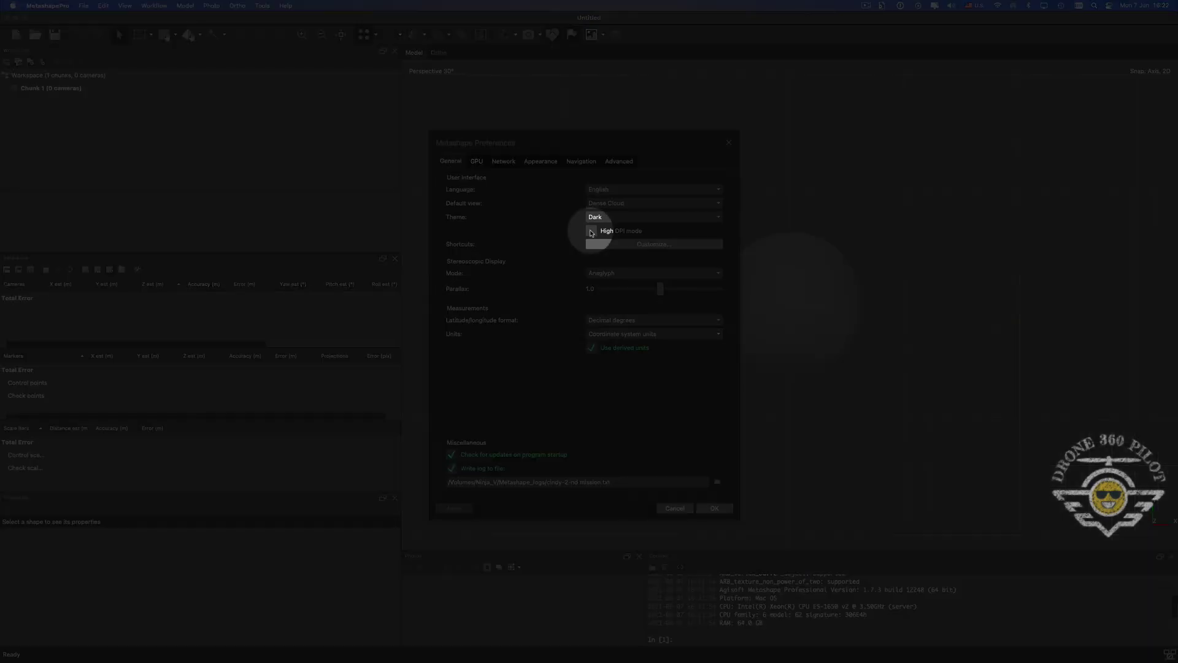
click(591, 231)
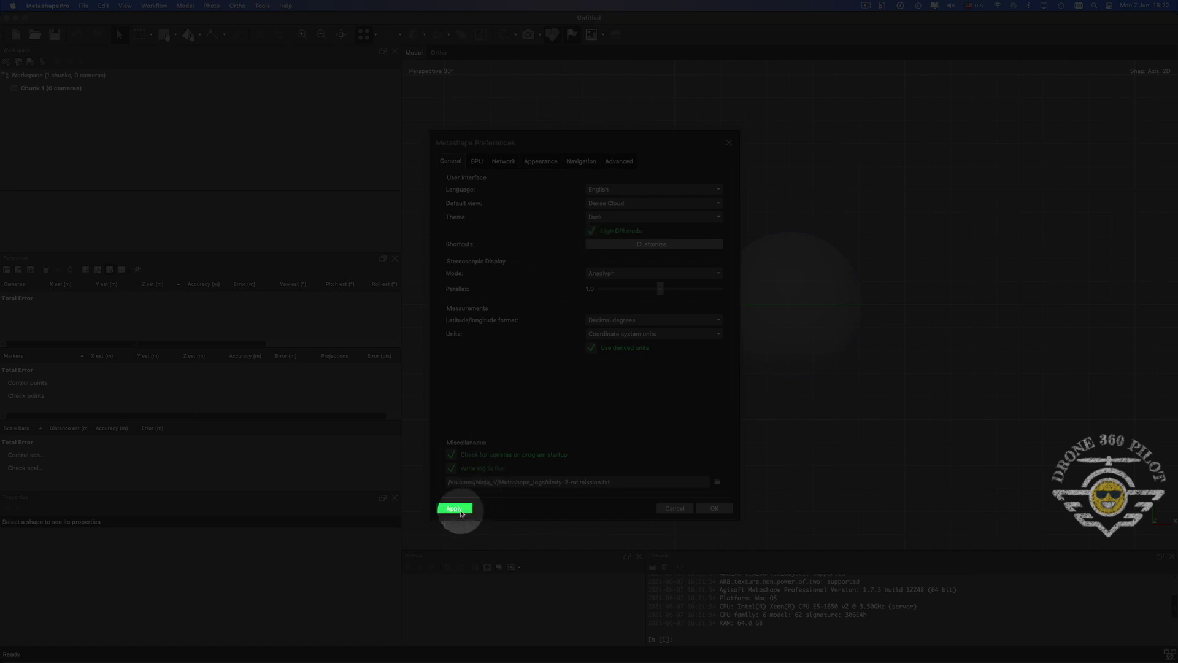
click(454, 509)
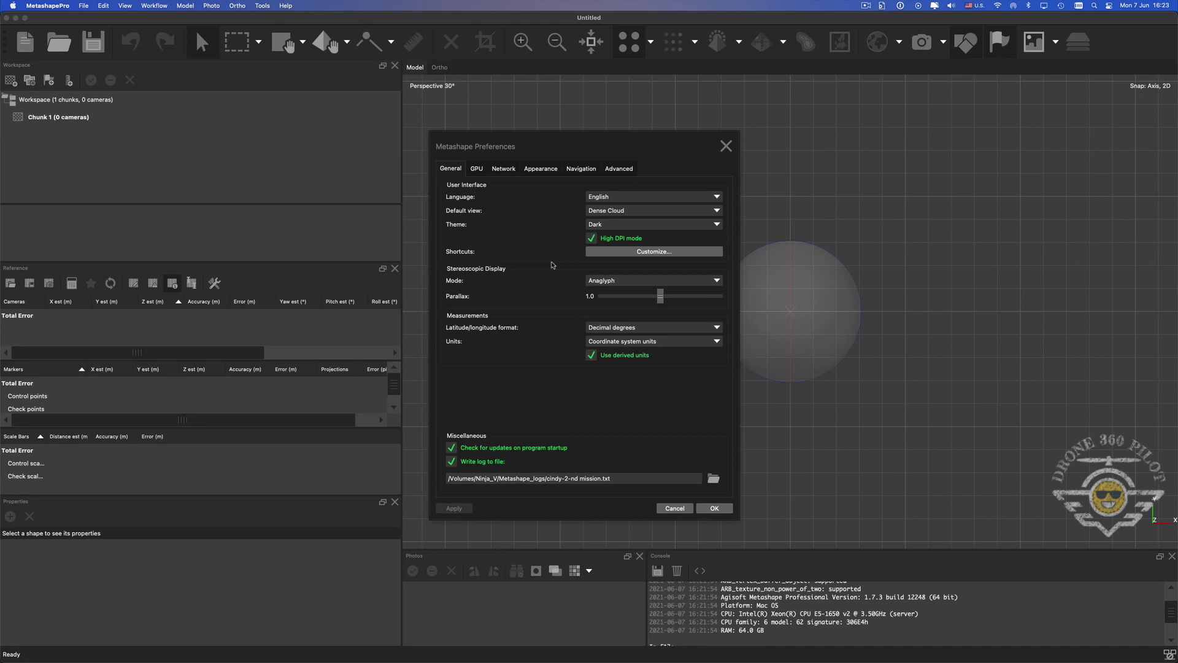
click(613, 252)
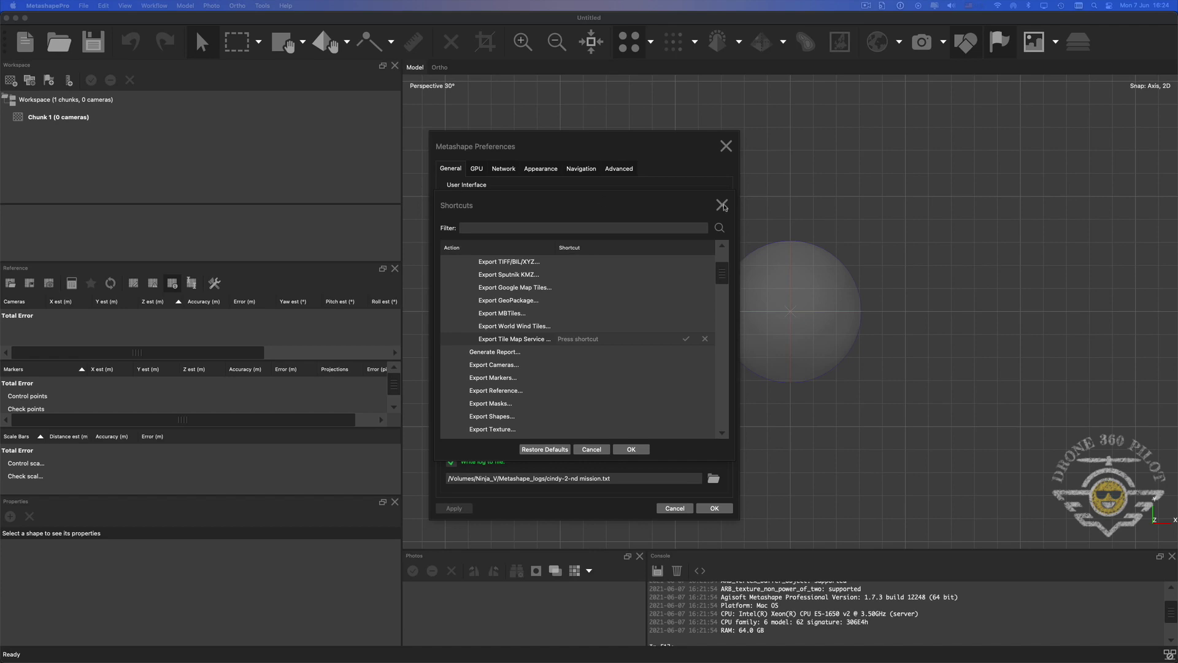
click(601, 452)
Close Preferences and reopen grounded_cesium_desktop_odi_statue.psx from the recent files.
click(726, 146)
click(83, 6)
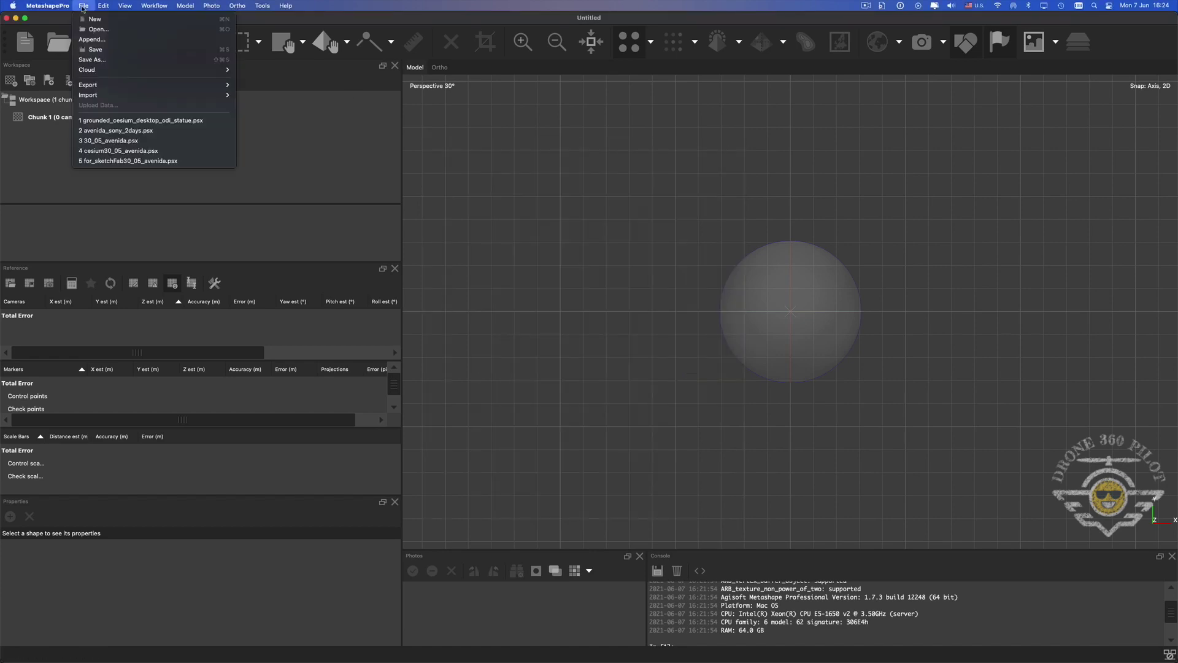
click(154, 121)
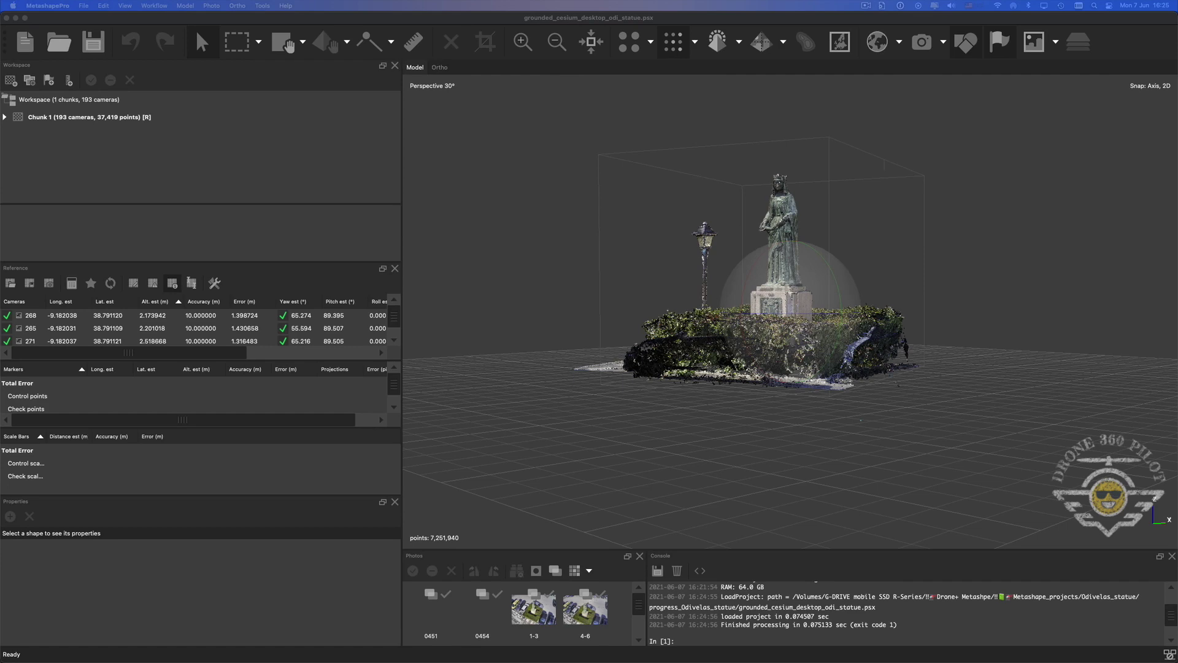
Display the statue as a Model Textured view and orbit it to a new angle.
drag(709, 442, 932, 400)
scroll(835, 448, up, 5)
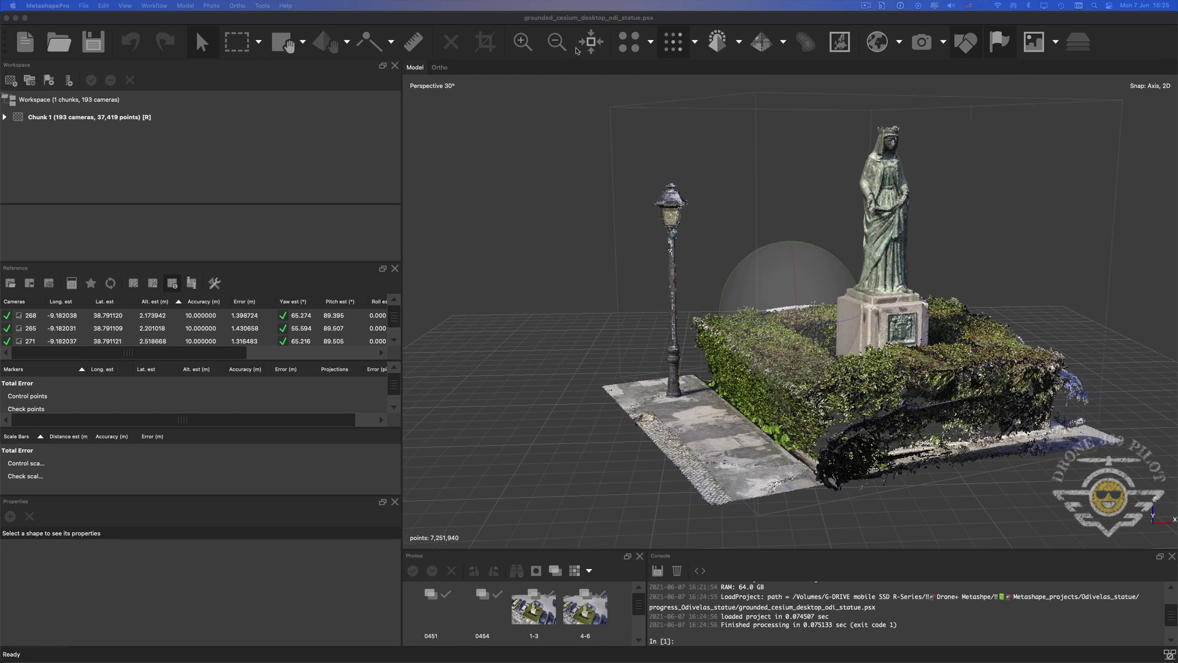
click(740, 42)
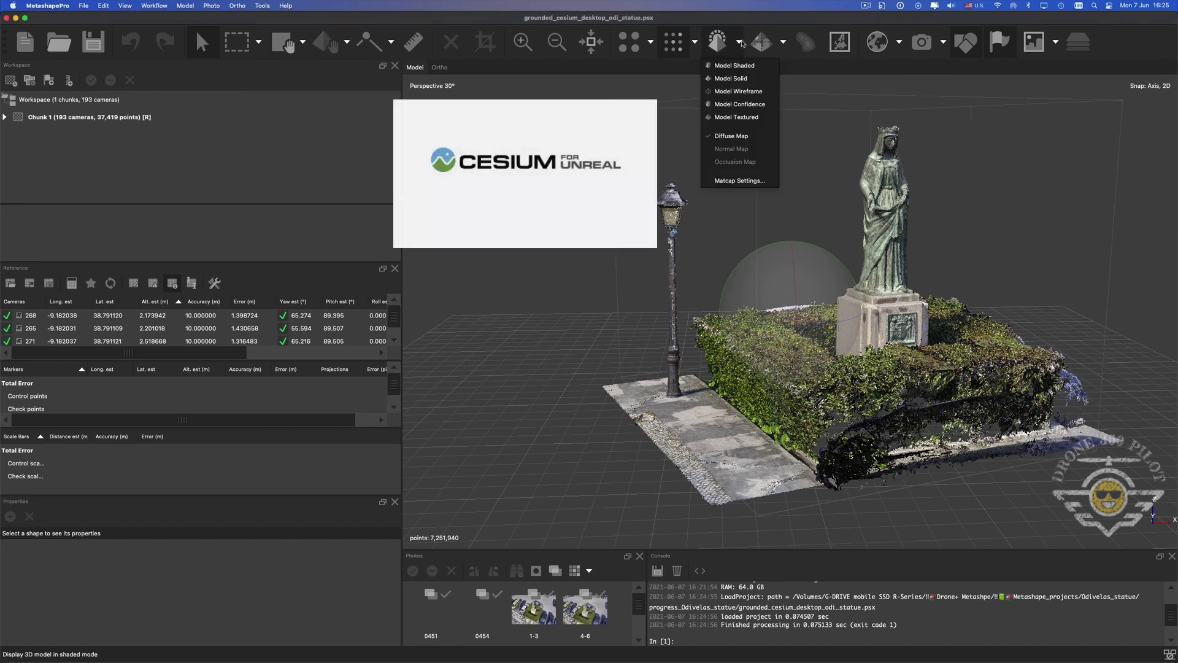
click(755, 120)
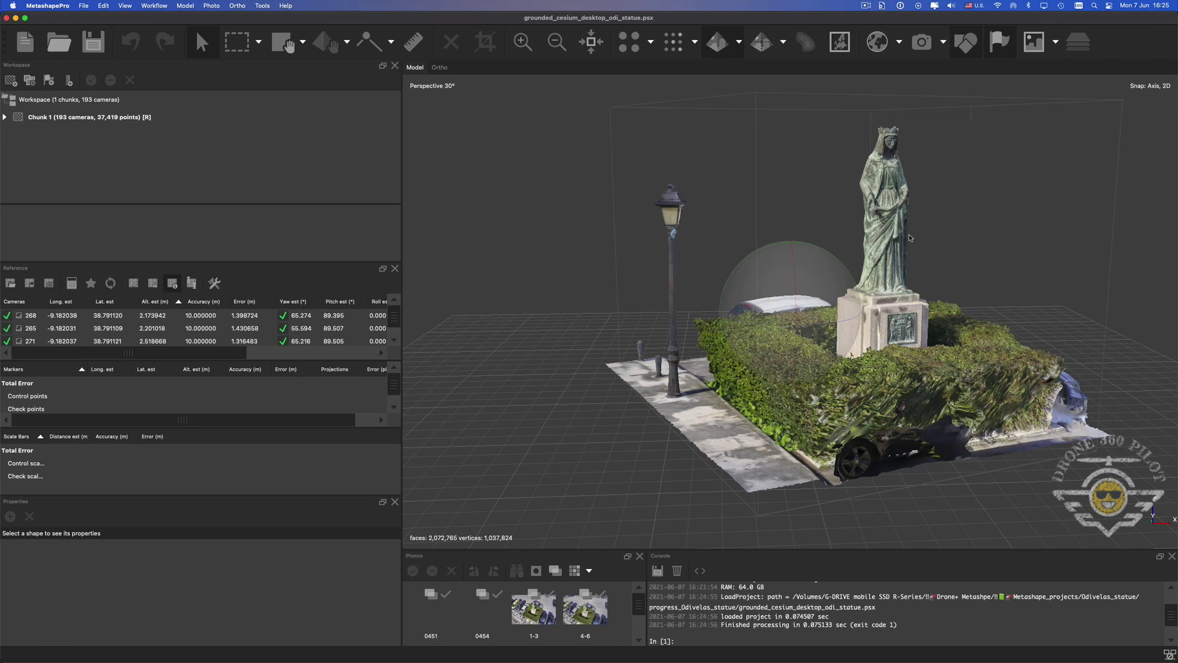
drag(881, 267, 844, 263)
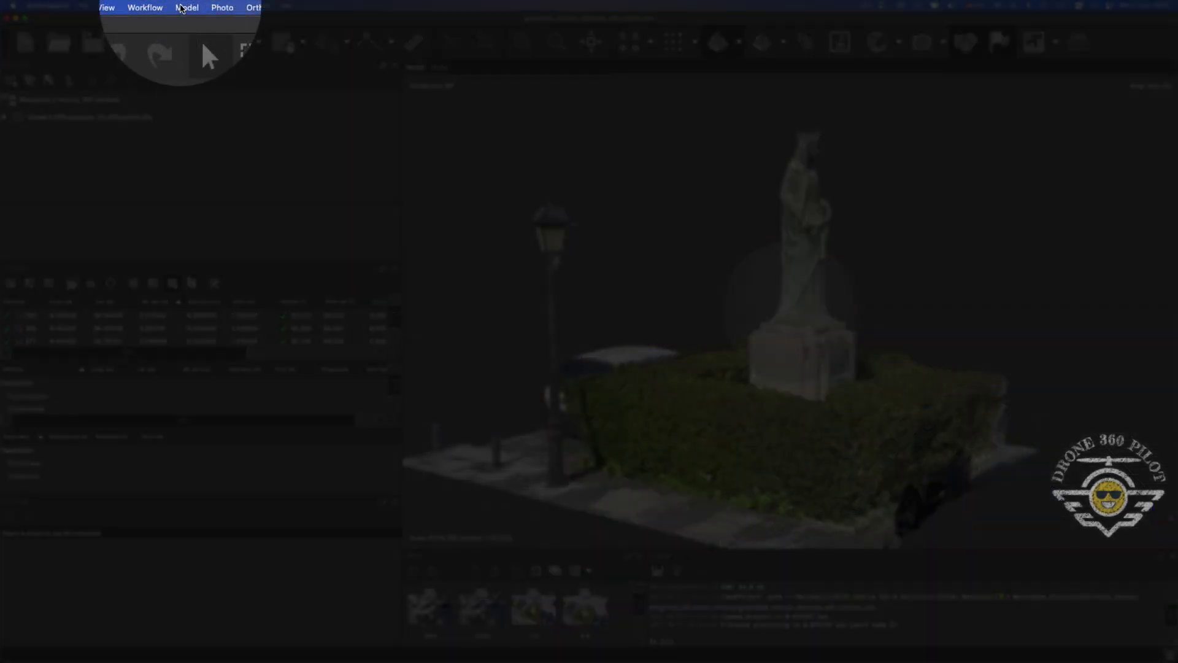
Turn on Show Grid in the Model menu's Show/Hide Items so the grid appears beneath the statue.
click(185, 6)
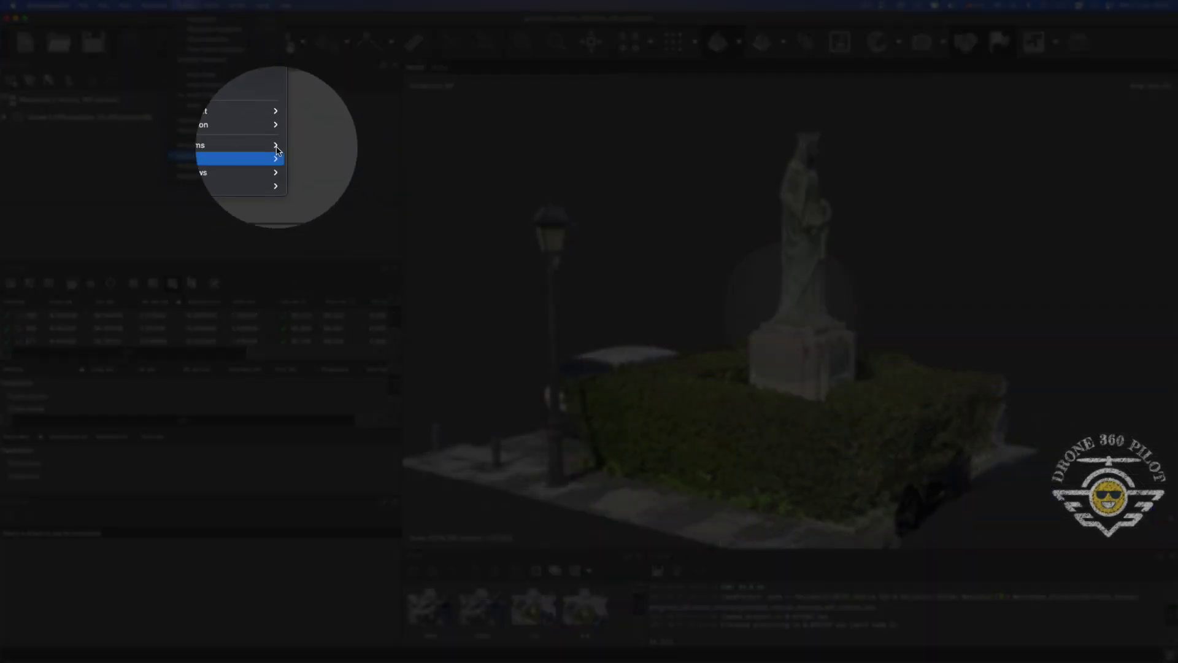
mouse_move(270, 146)
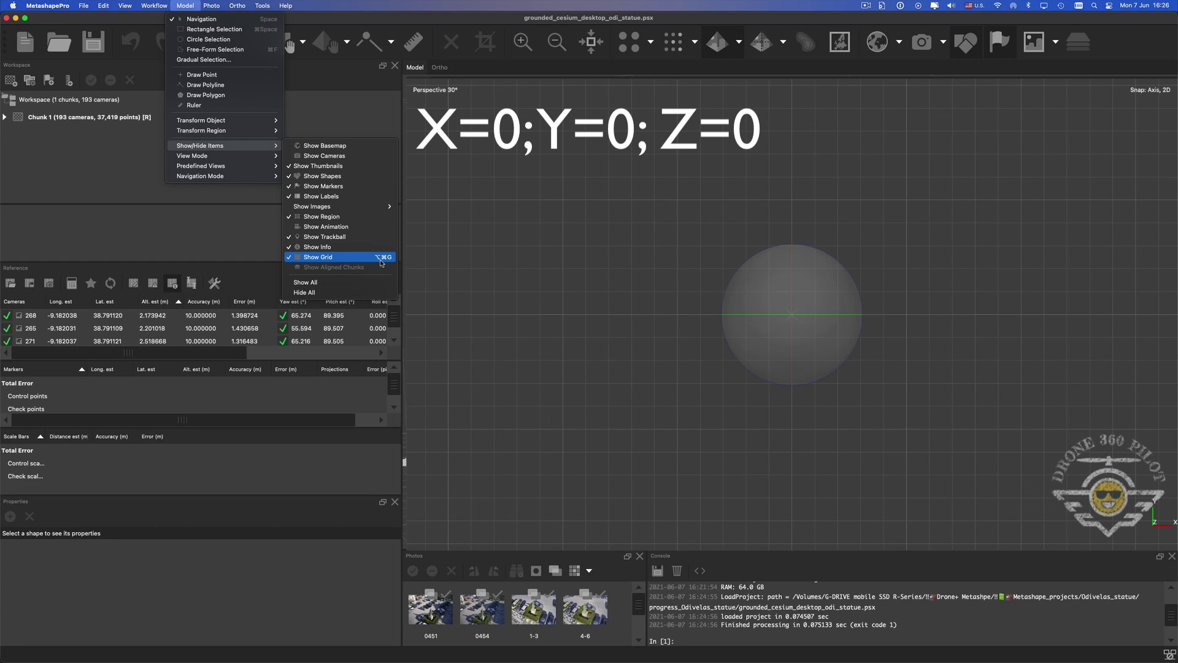
click(382, 258)
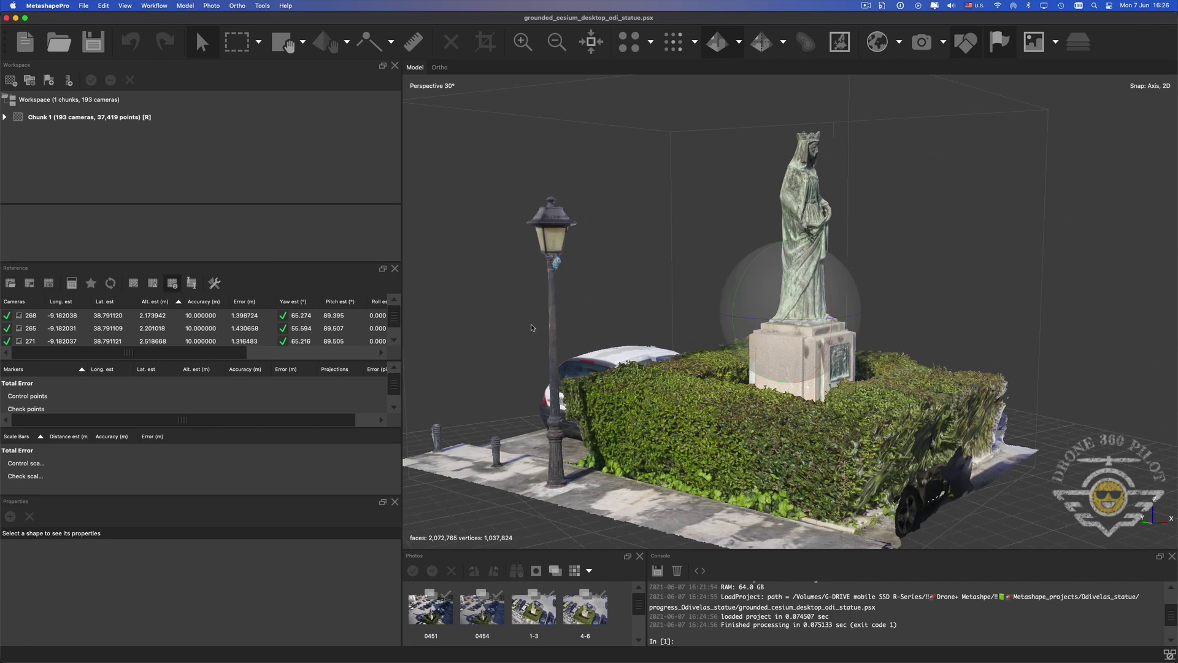
Zoom out, reset the statue model's view, then orbit it from top-down to an oblique angle.
scroll(531, 327, down, 3)
scroll(532, 327, down, 2)
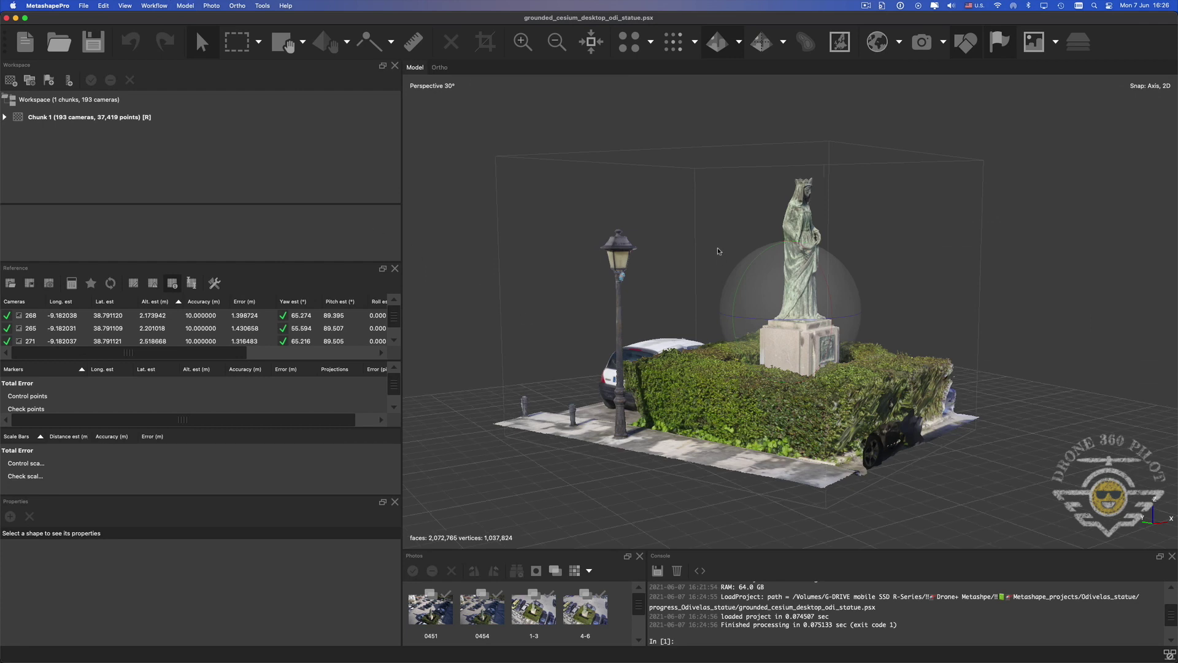
click(592, 43)
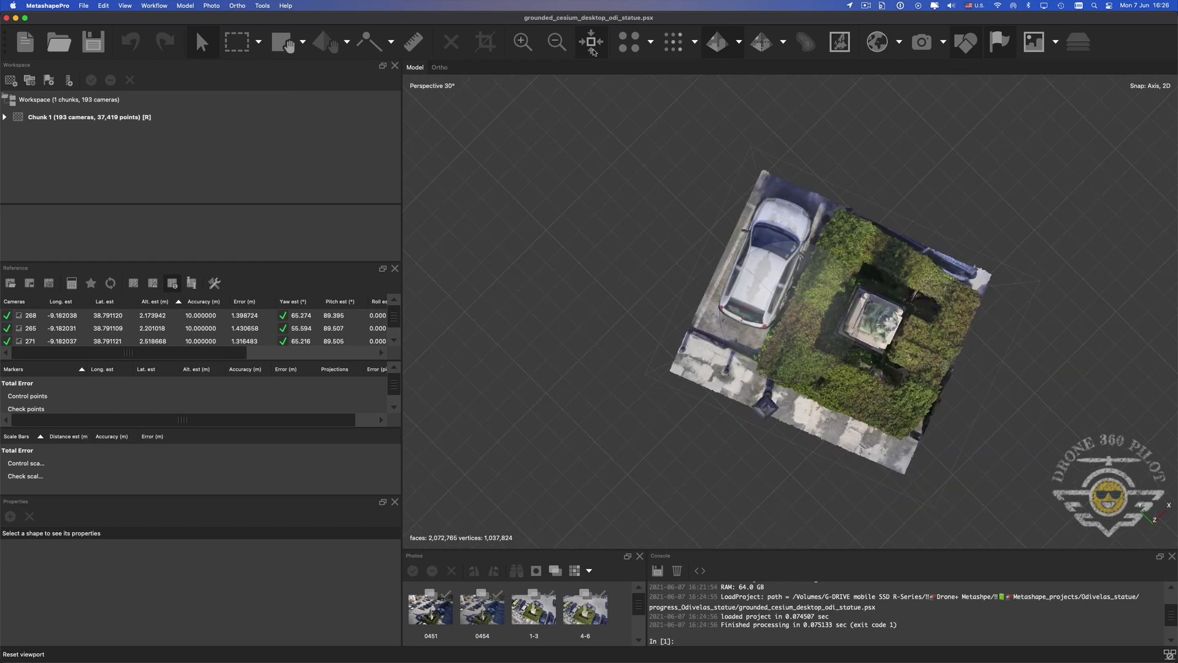
drag(879, 233, 881, 284)
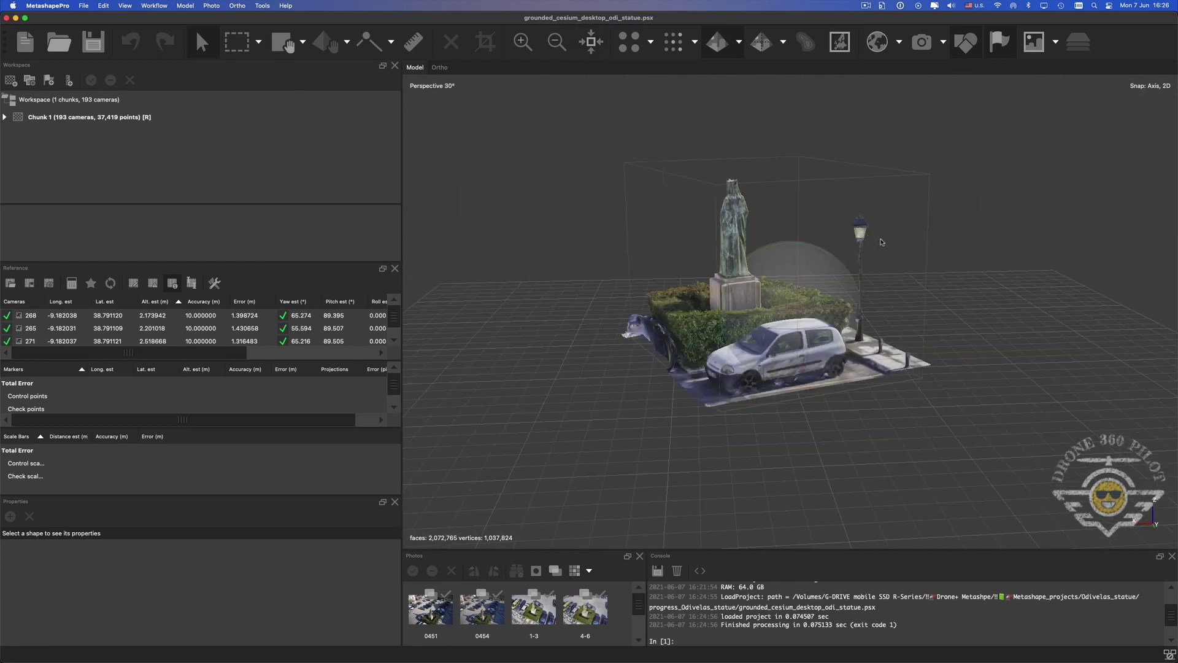
Open the avenida_sony_2days recent project and orbit its monument point cloud toward a face-on view.
click(83, 6)
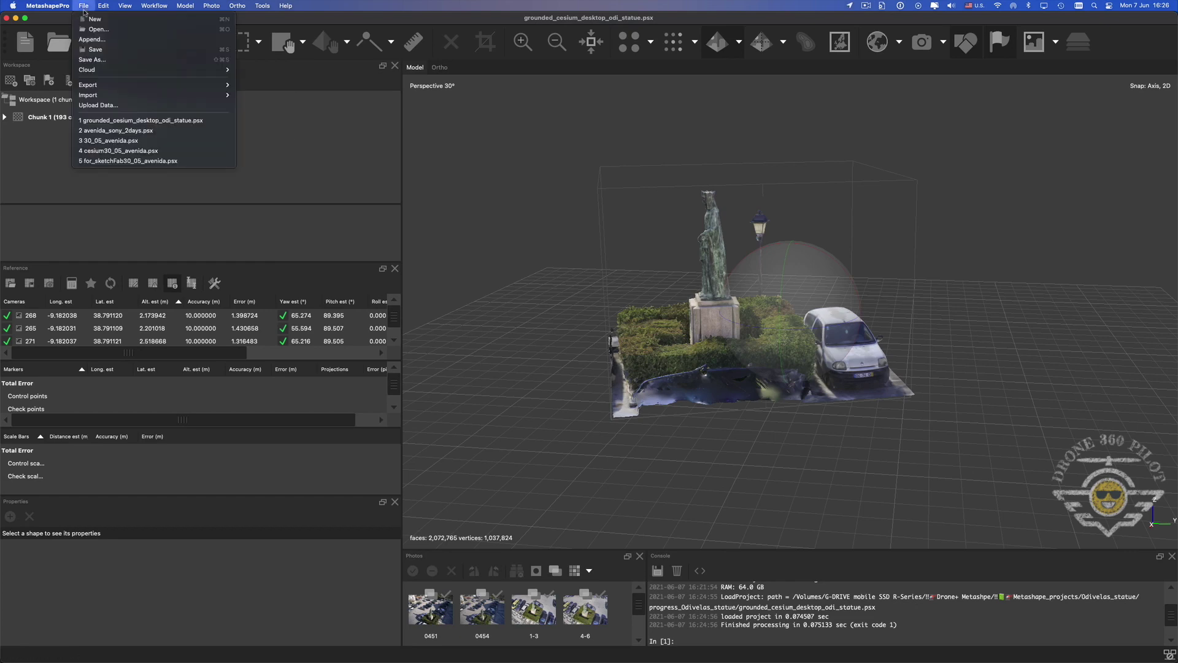
click(116, 131)
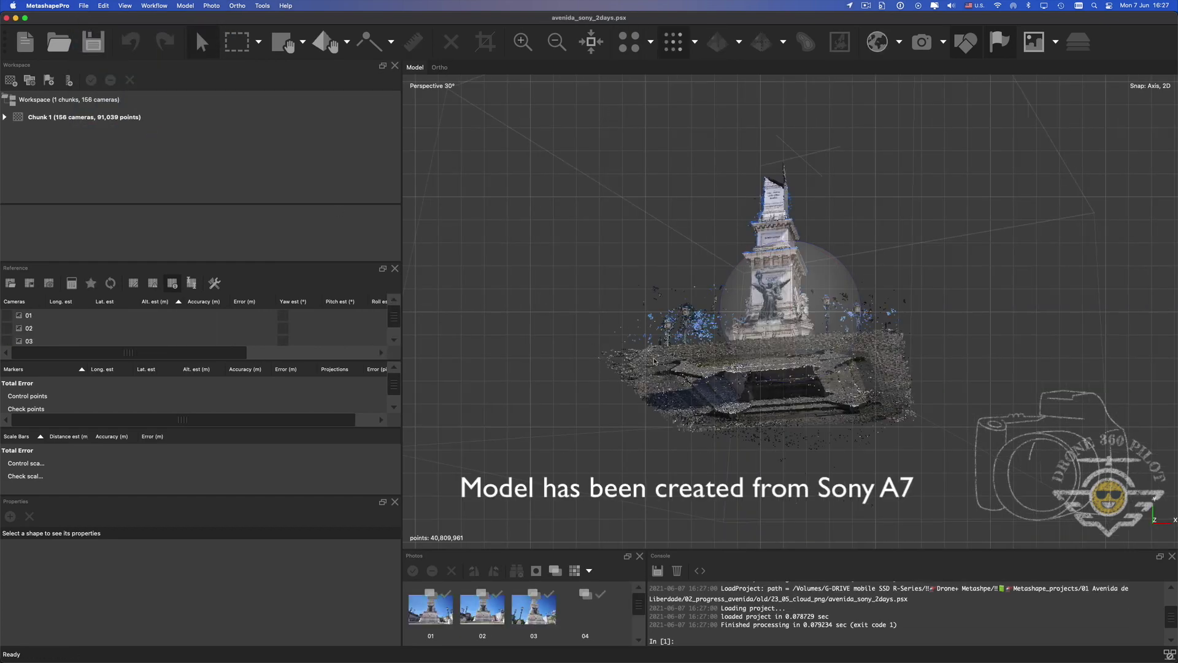
drag(654, 361, 616, 220)
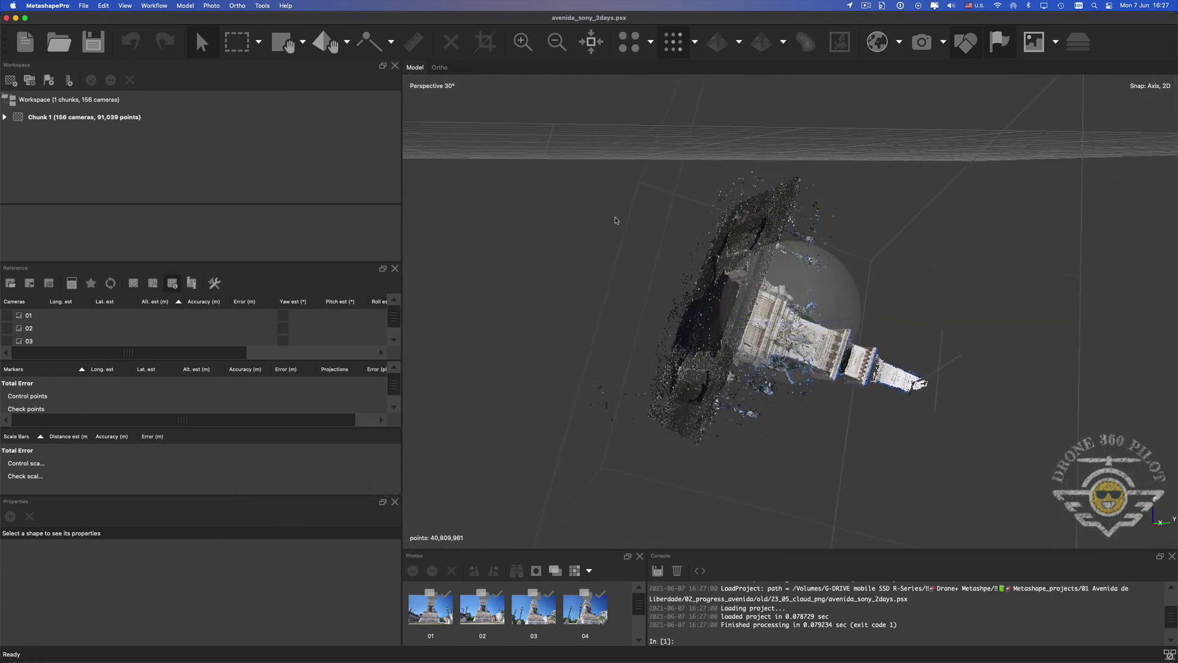
drag(814, 297, 817, 337)
scroll(816, 337, up, 6)
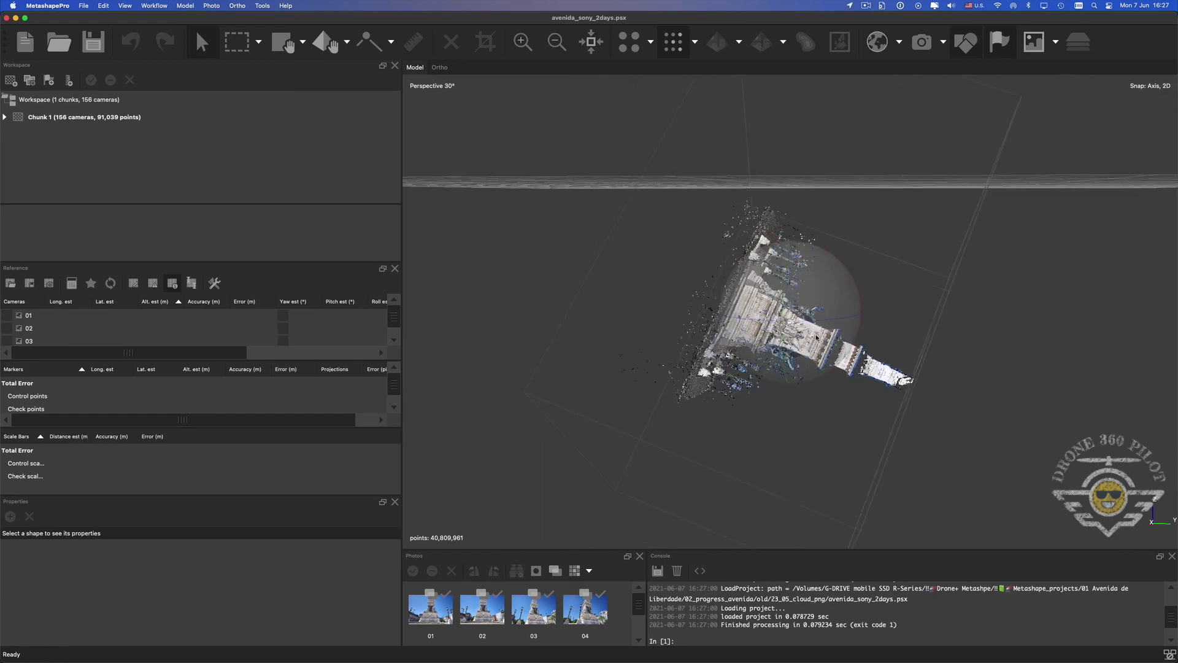
scroll(817, 337, down, 8)
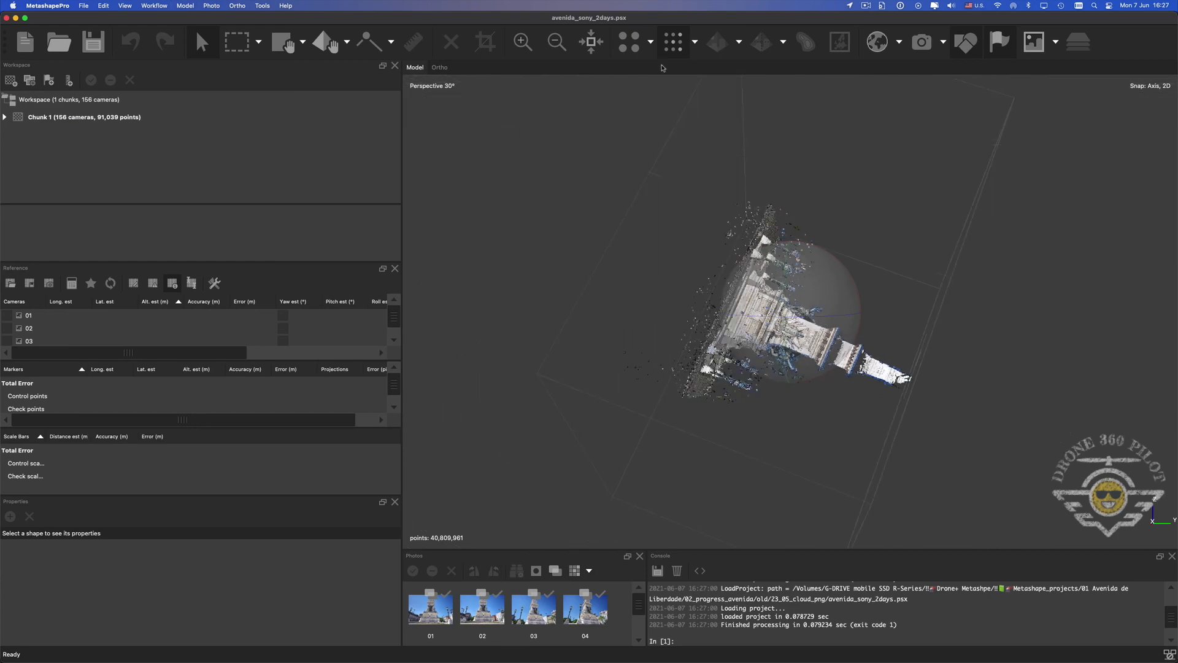
Reset the view, rotate the monument with keypad 4 until upright, then tilt it slightly.
click(590, 45)
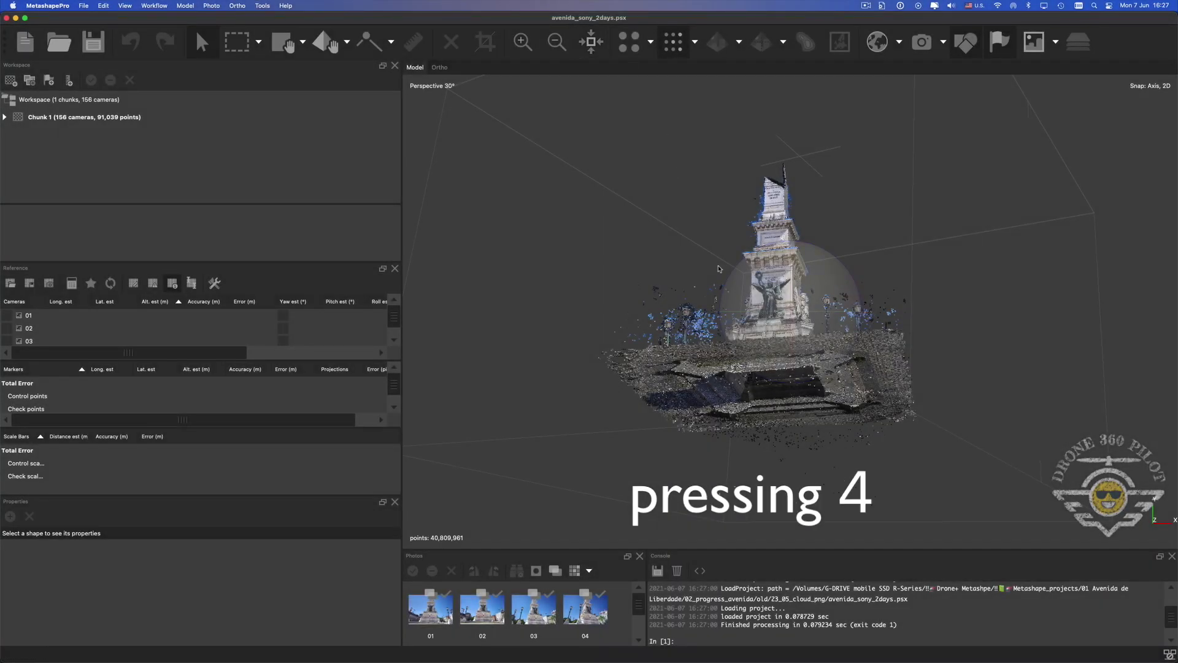
key(4)
key(4)
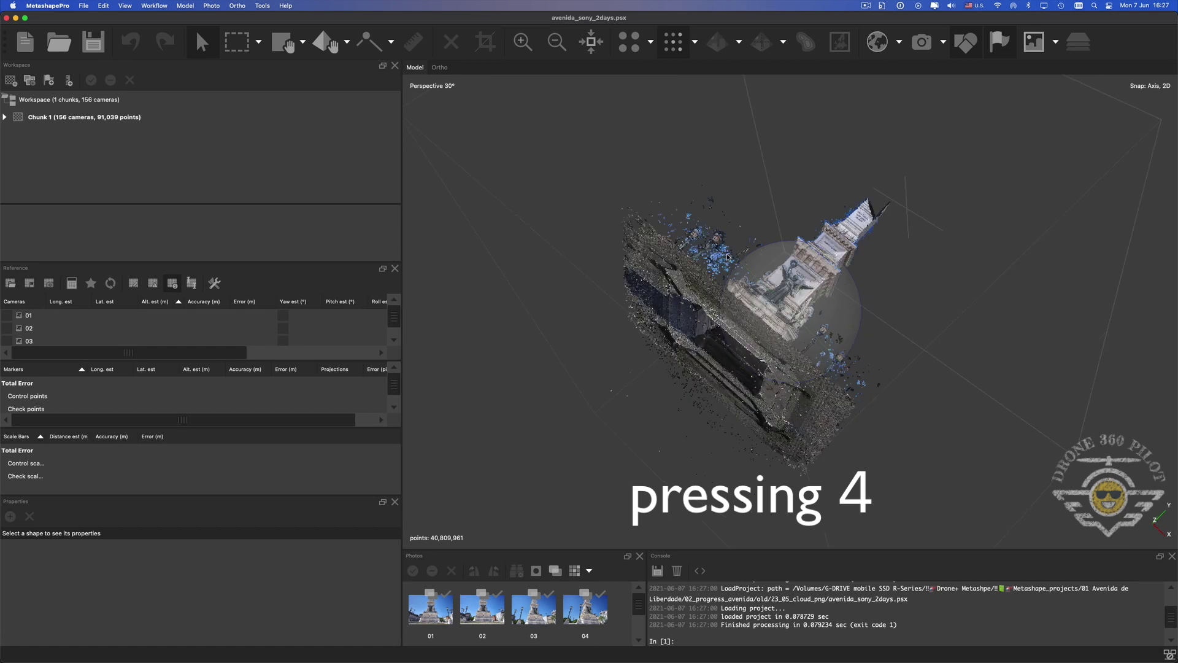
key(4)
key(4)
key(4)
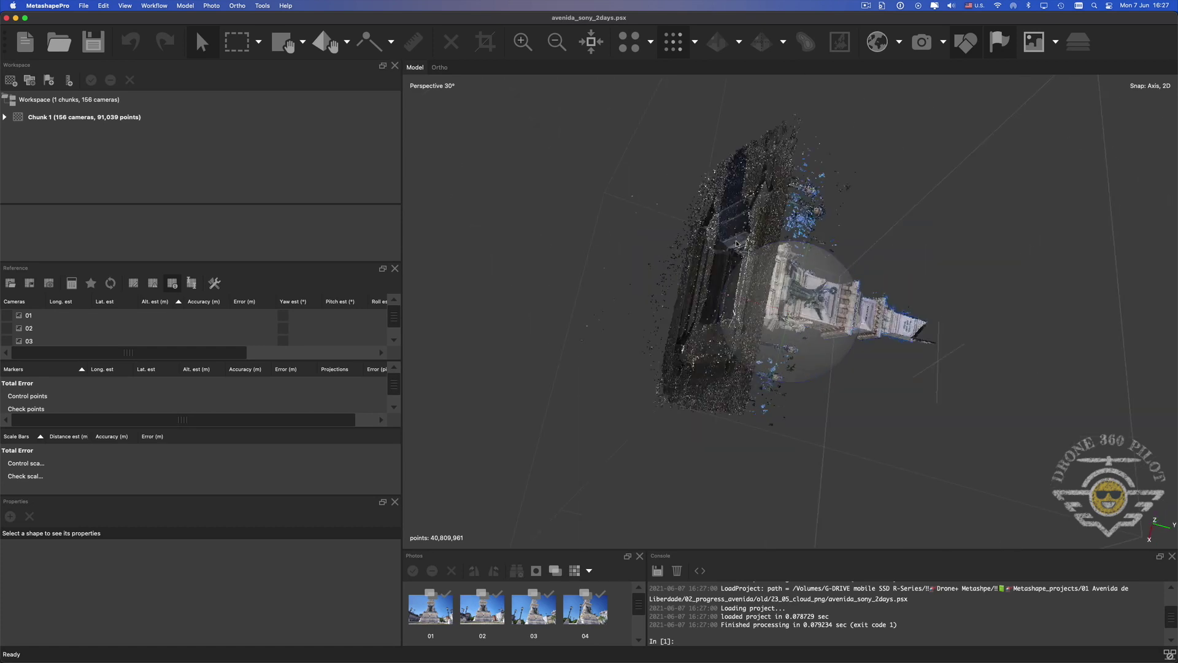
key(4)
key(4)
key(4)
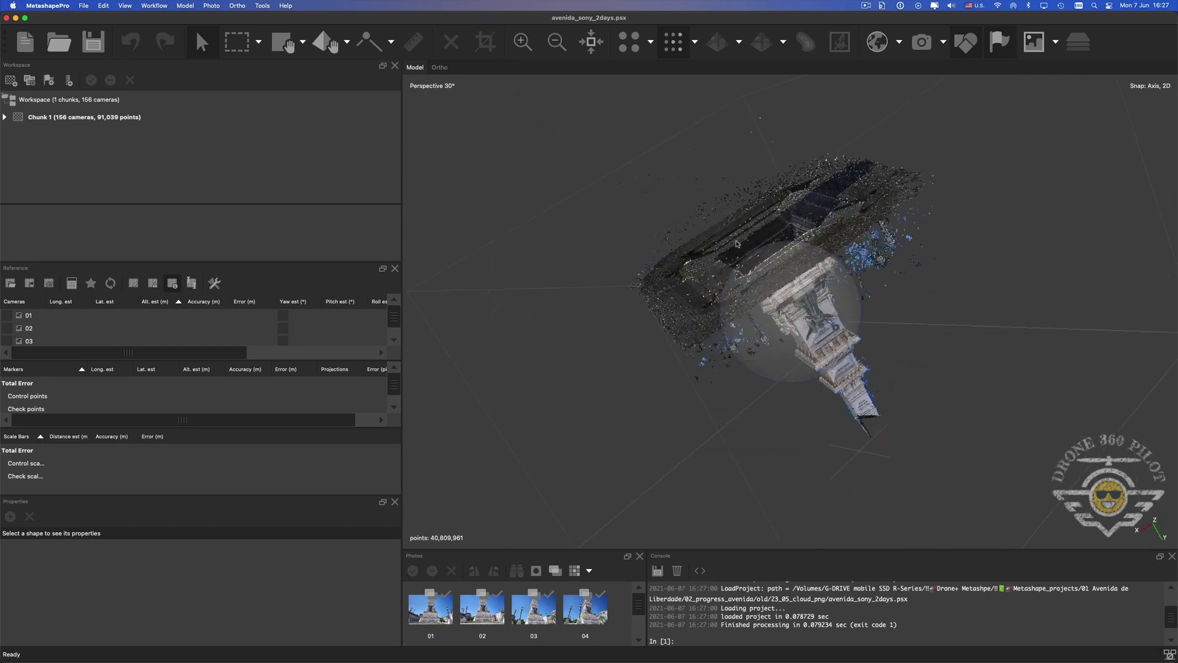
key(4)
key(4)
key(4)
key(4)
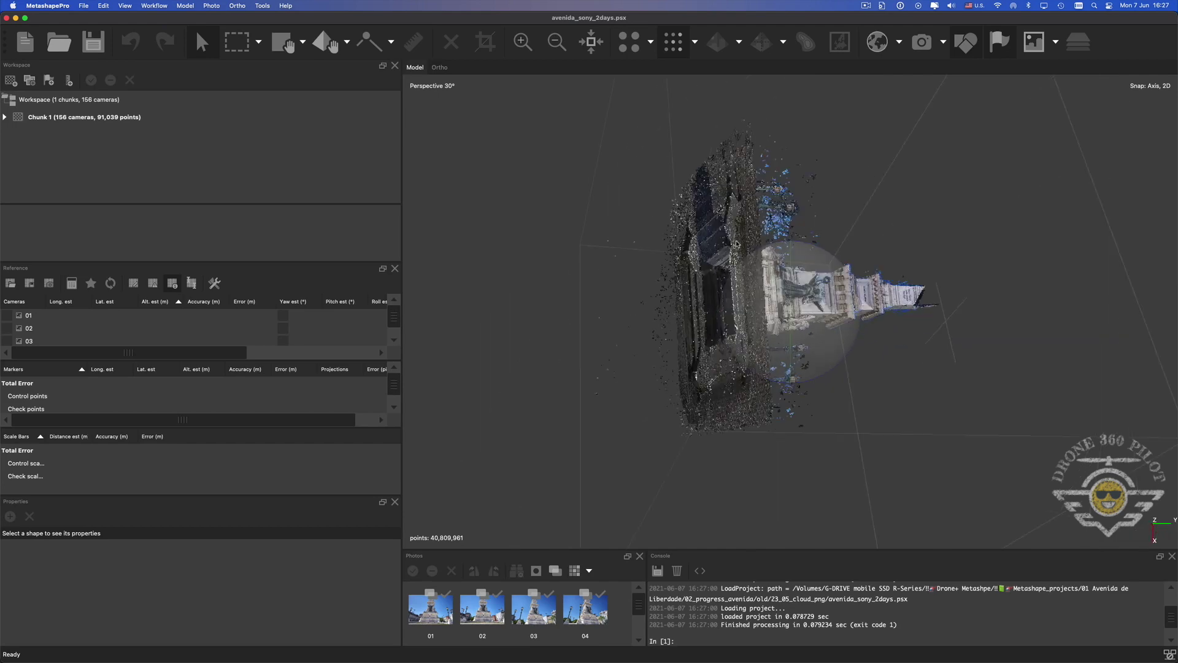
key(4)
key(4)
key(4)
key(4)
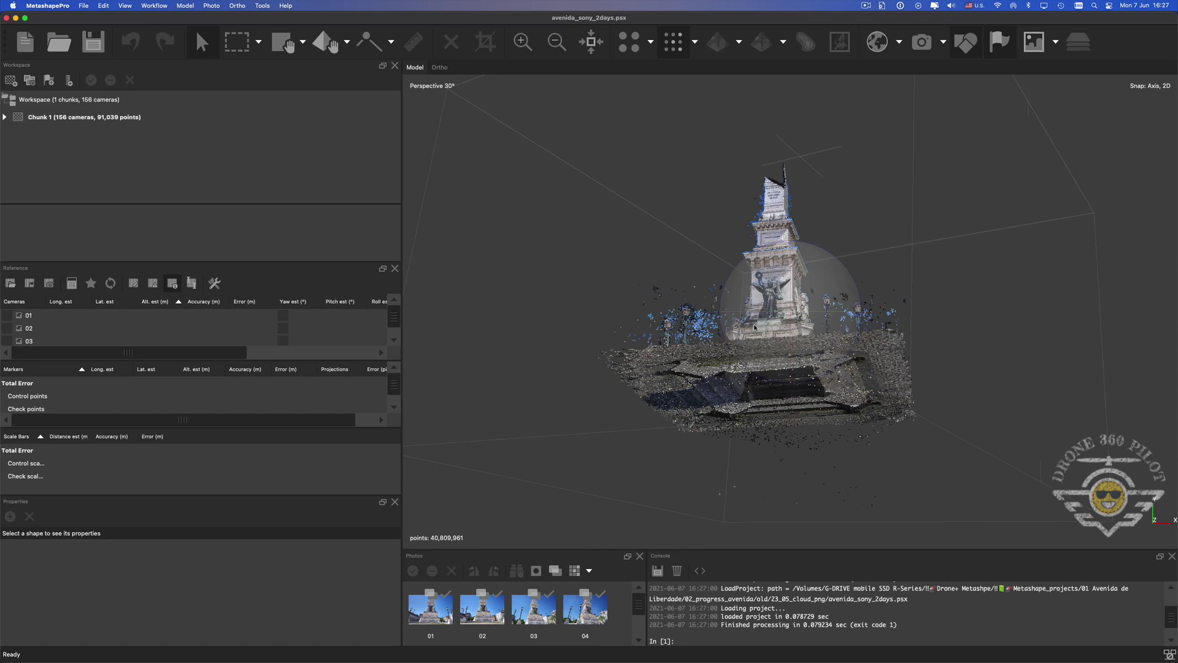
drag(756, 326, 552, 258)
Reload grounded_cesium_desktop_odi_statue.psx from recent files and switch the view mode to Model Textured.
click(83, 6)
click(116, 132)
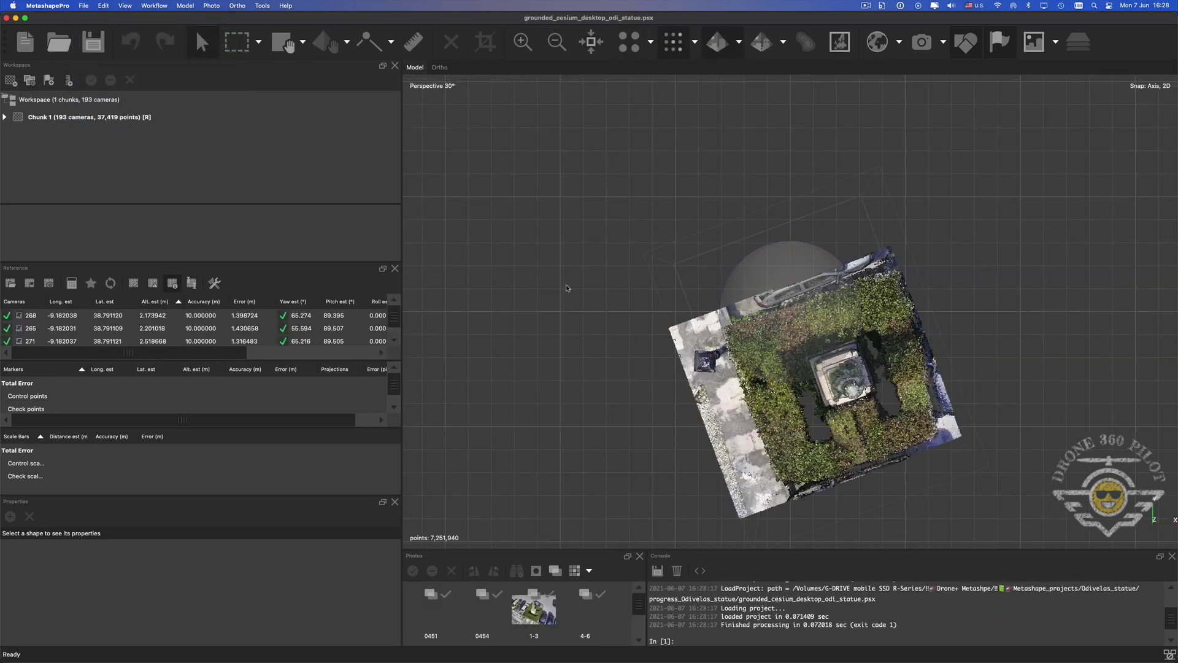
click(740, 43)
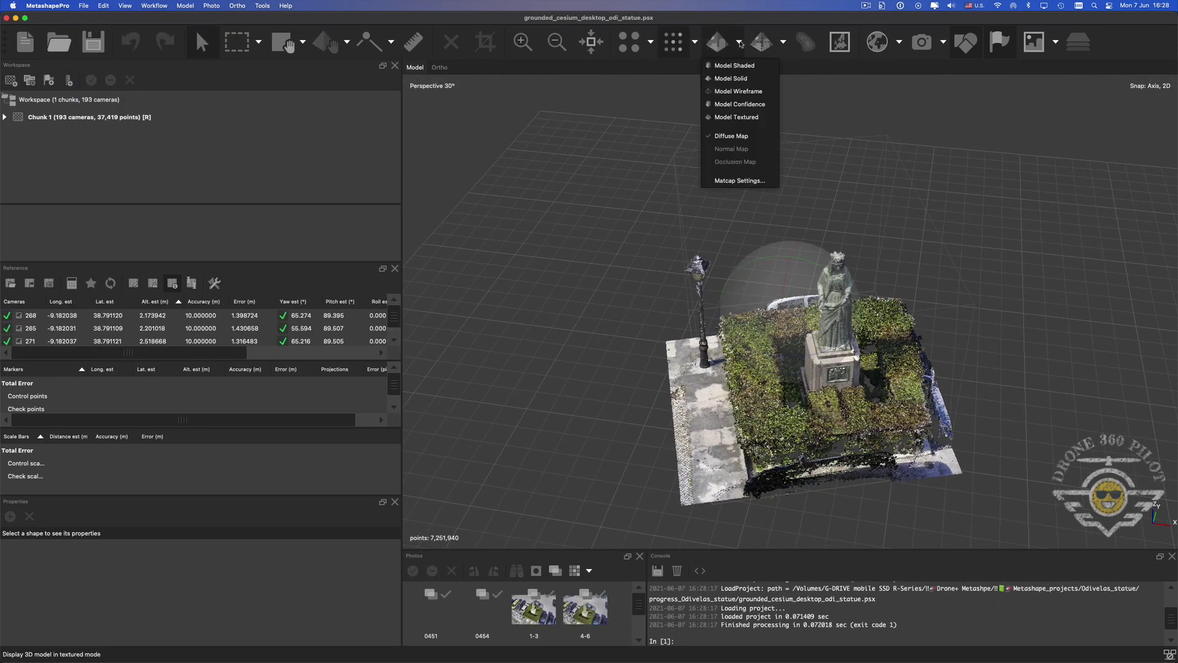
click(737, 117)
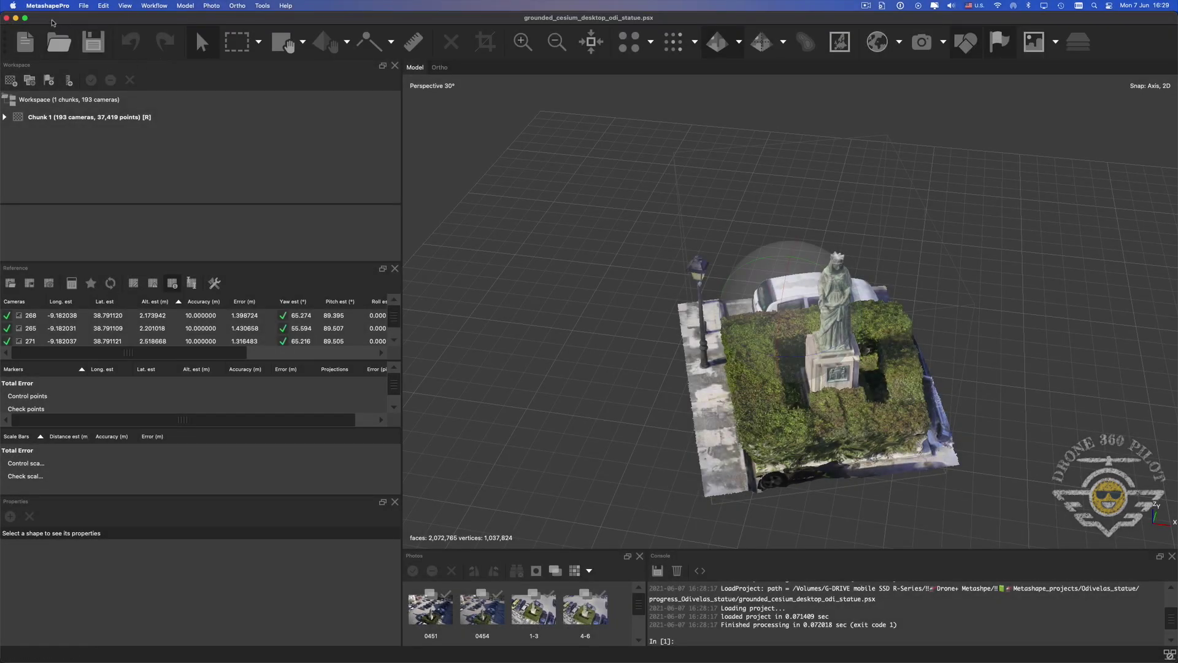
Review the Model shortcuts, Navigation on Space and Rectangle Selection on Ctrl+Space, and confirm the Shortcuts list.
click(48, 6)
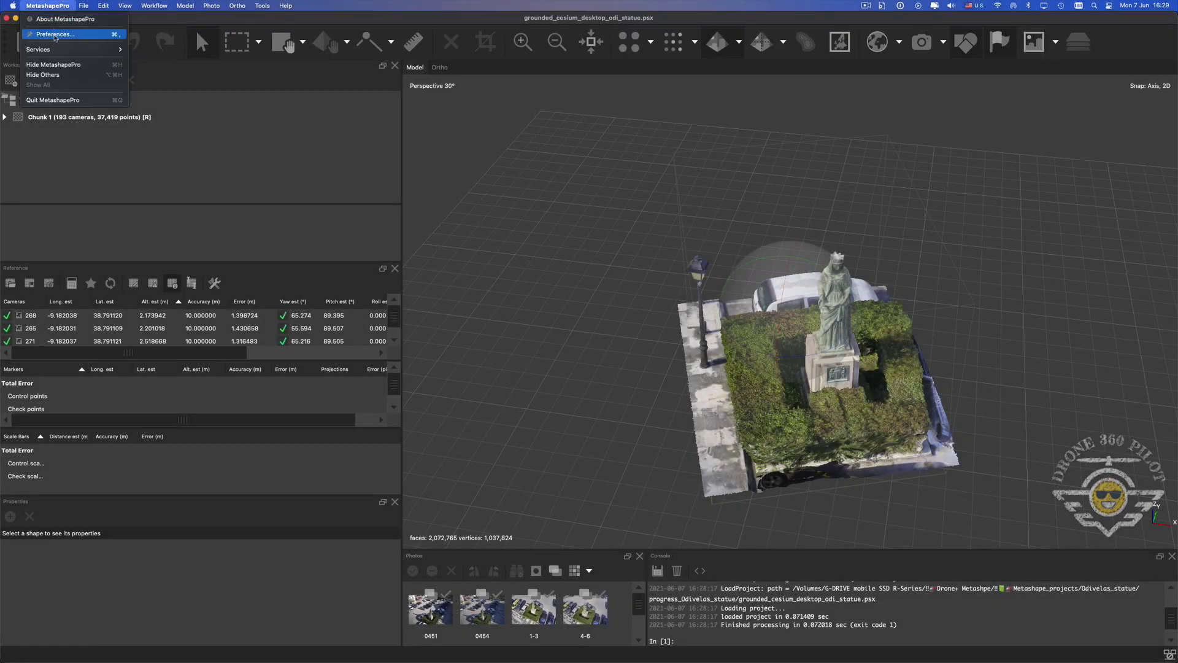
click(55, 34)
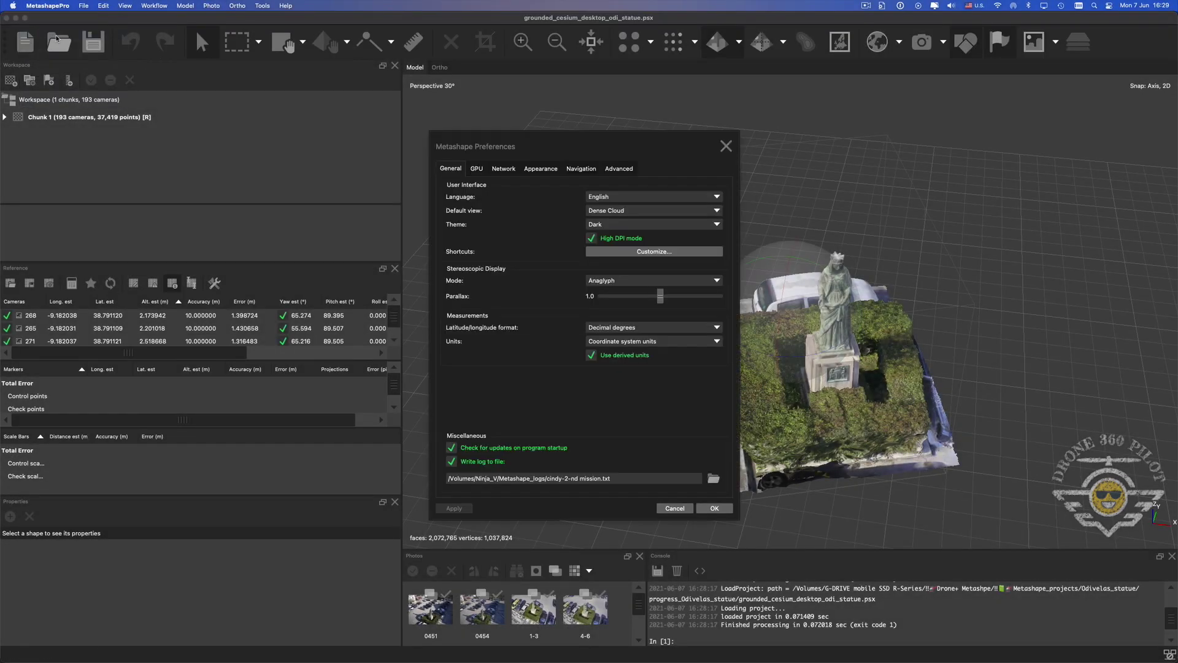
click(620, 256)
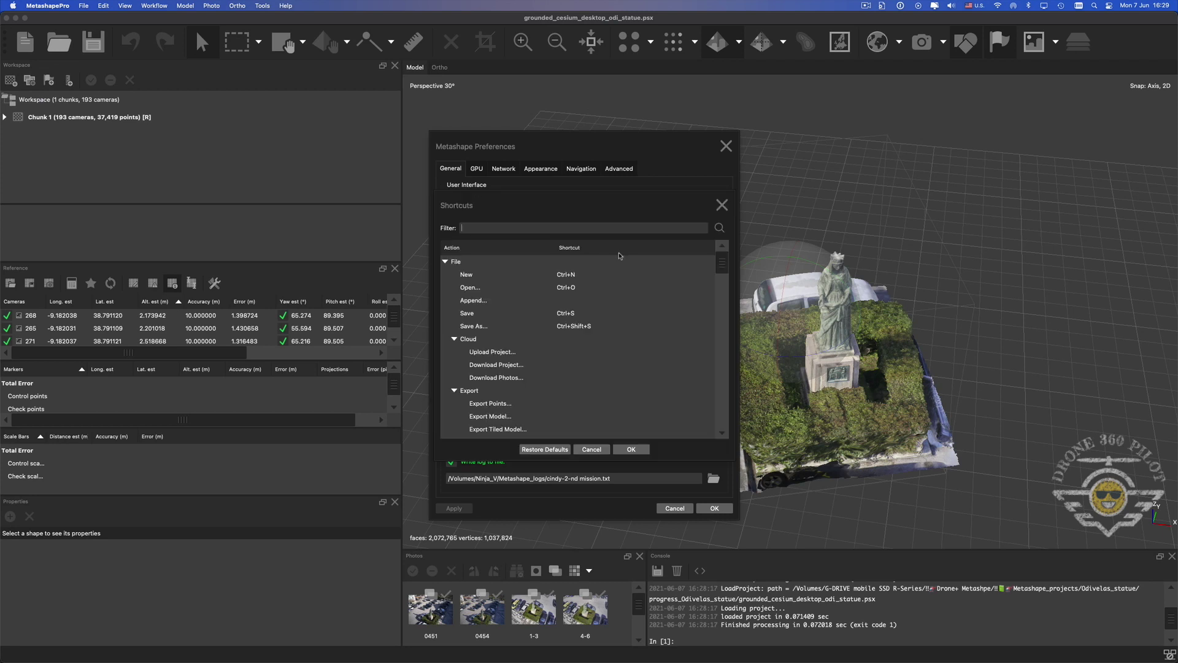
scroll(545, 282, down, 5)
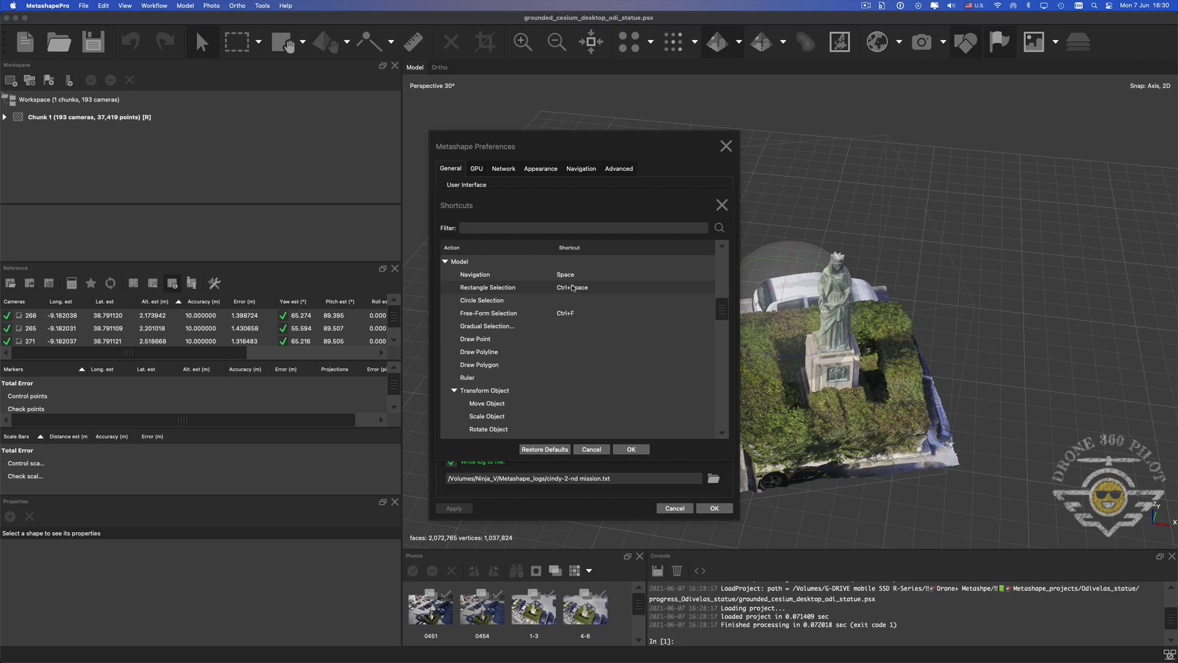
click(628, 450)
Close Preferences, check the Object/Terrain Mode shortcuts under Model > Navigation Mode, then orbit low.
click(714, 509)
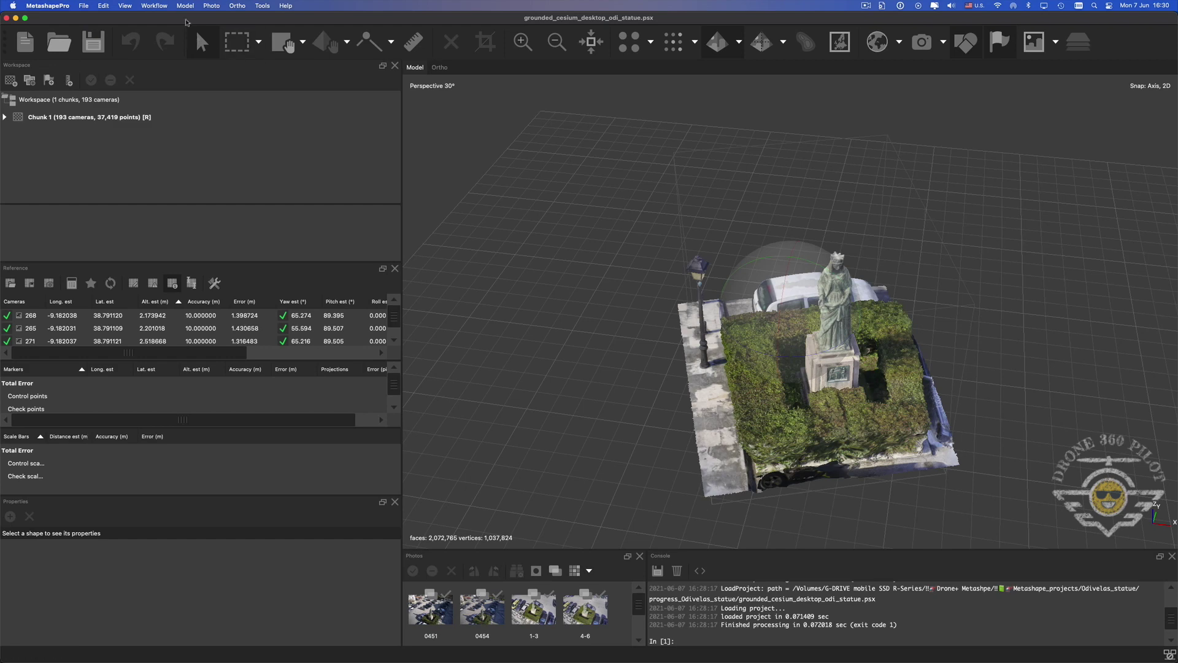
click(184, 6)
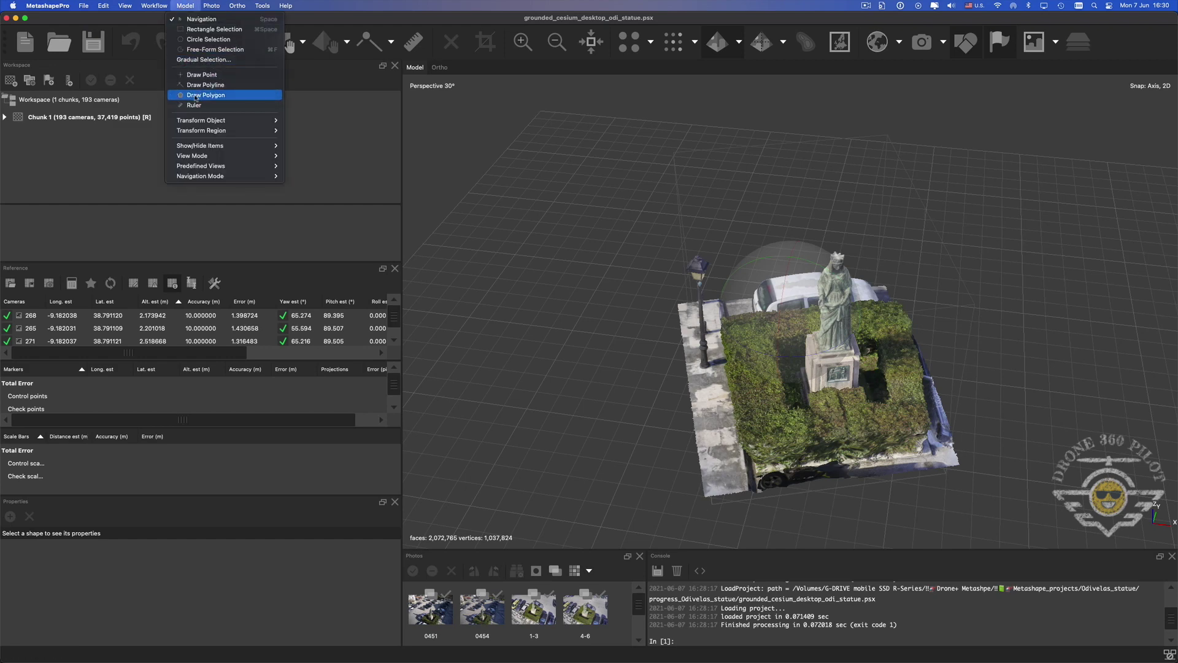
mouse_move(214, 172)
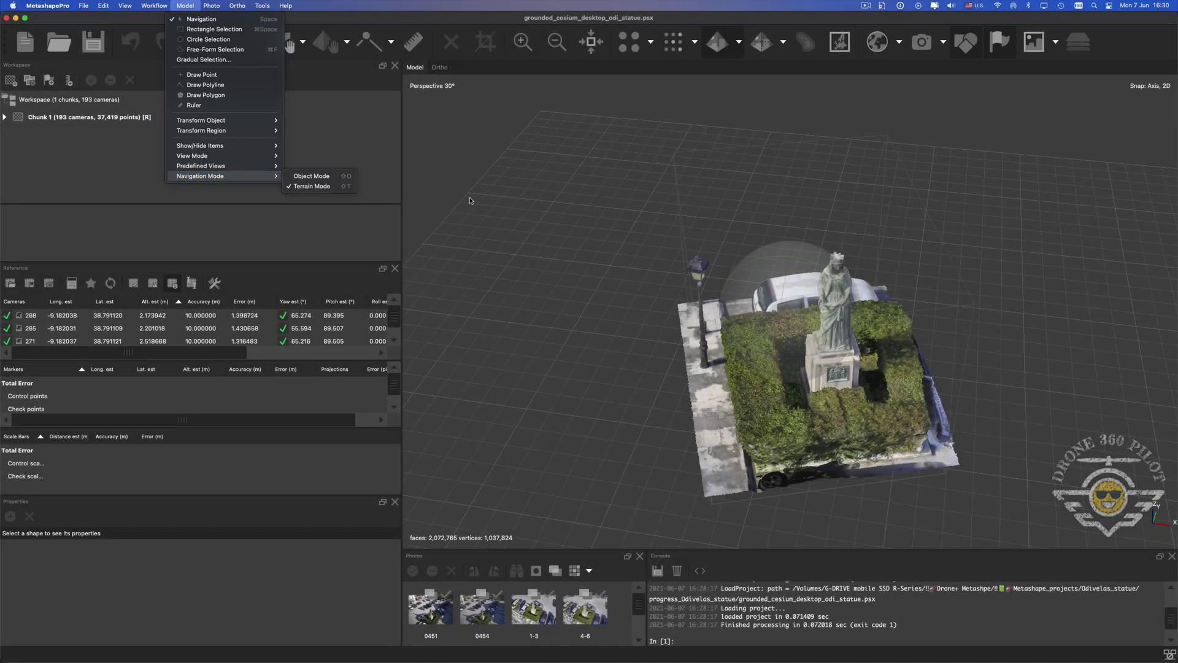
click(470, 201)
drag(470, 201, 470, 159)
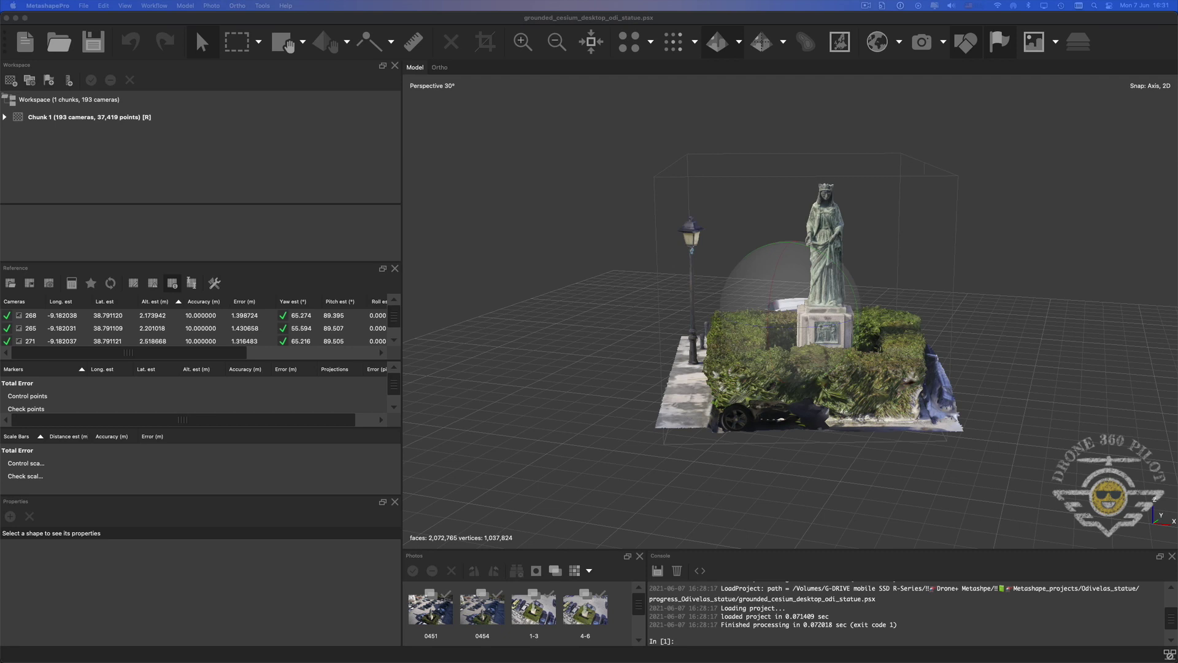
Set the Object Mode navigation shortcut to Shift+O, then confirm the Shortcuts list and Preferences.
click(47, 6)
click(52, 34)
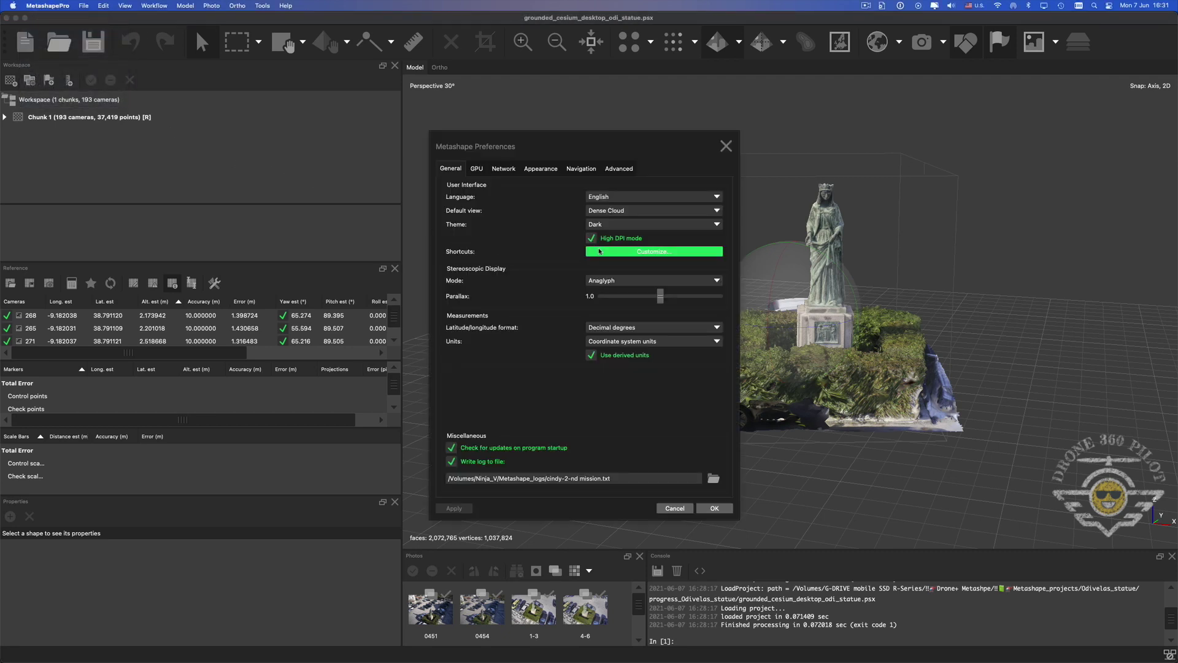
click(600, 251)
scroll(532, 300, down, 10)
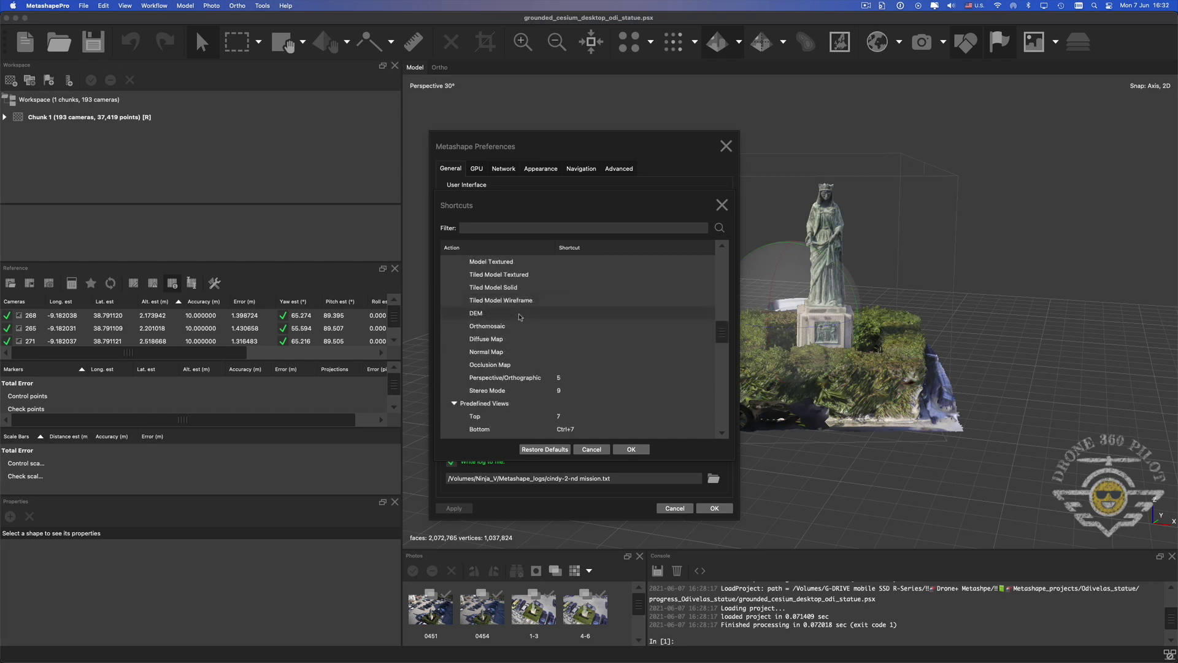
scroll(523, 319, down, 5)
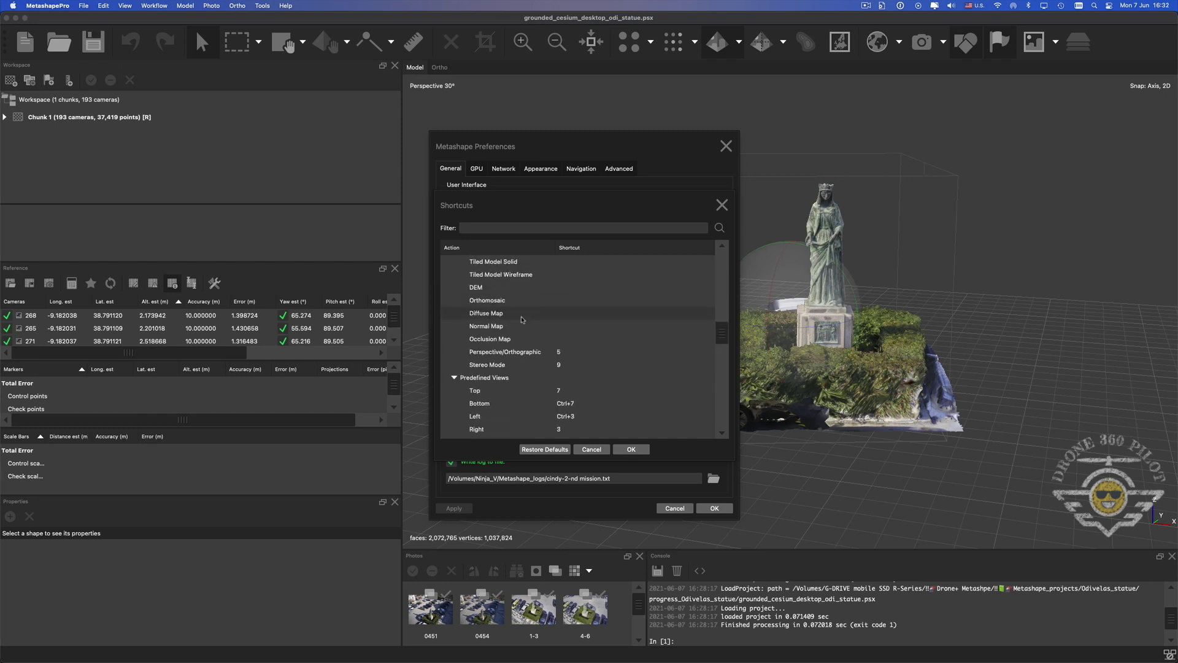
scroll(523, 320, down, 4)
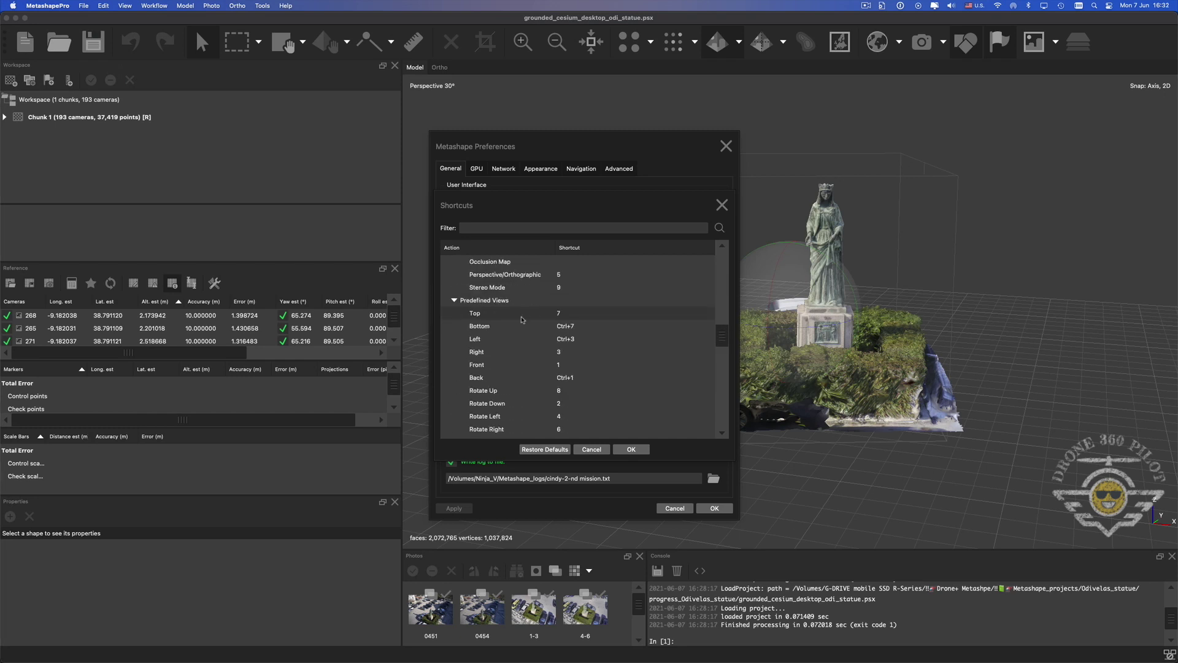
scroll(523, 320, down, 1)
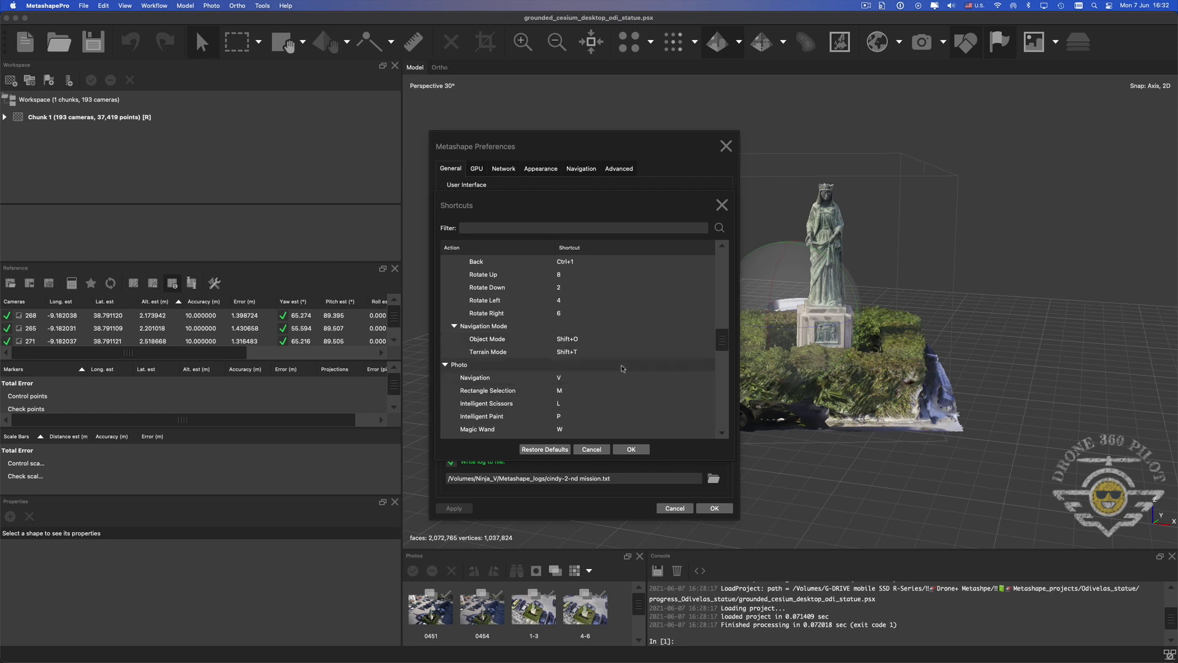
double_click(566, 339)
click(686, 340)
click(634, 451)
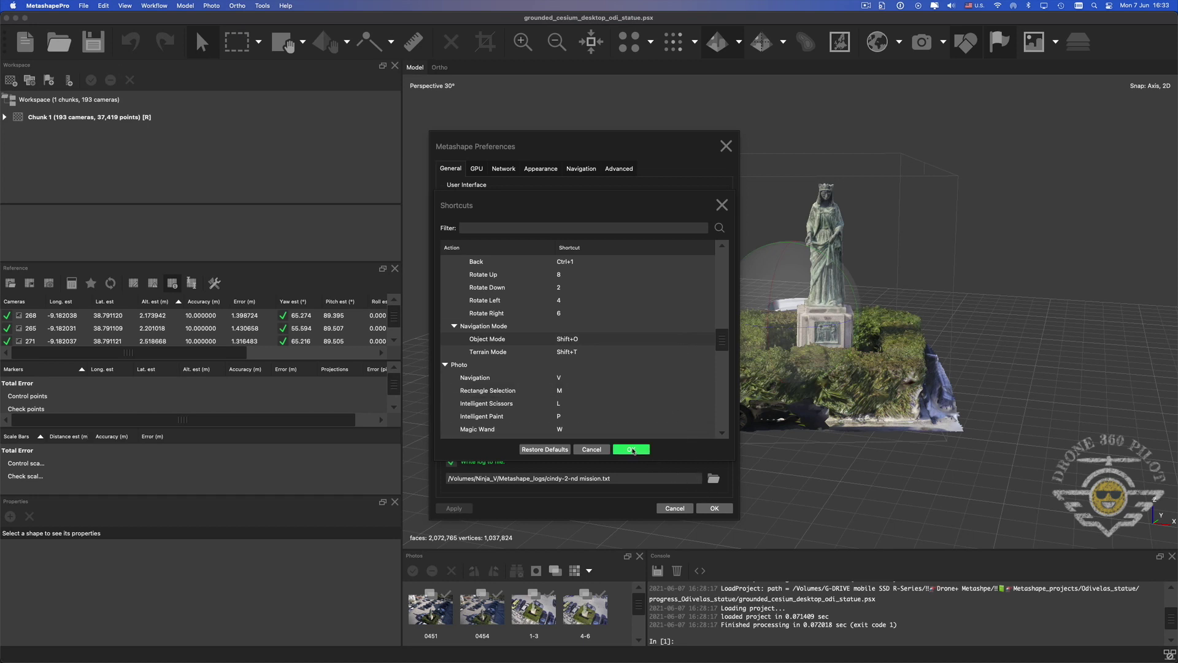
click(715, 508)
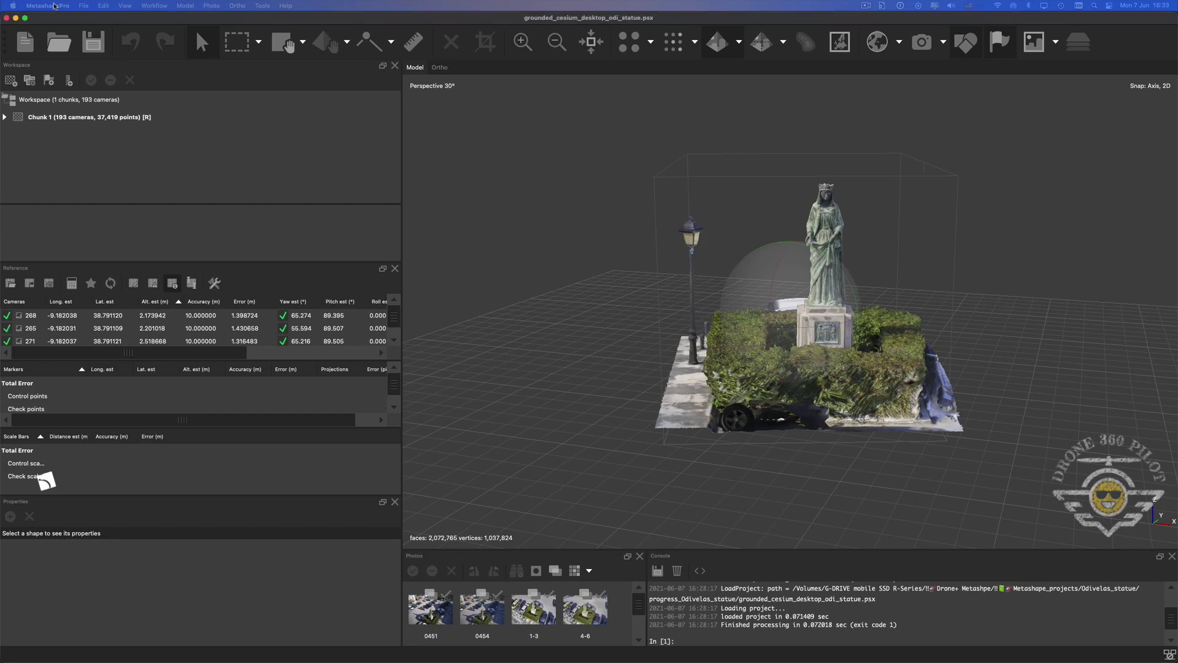
In Preferences, keep latitude/longitude as Decimal degrees, set Units to Metre, and apply.
click(48, 5)
click(49, 35)
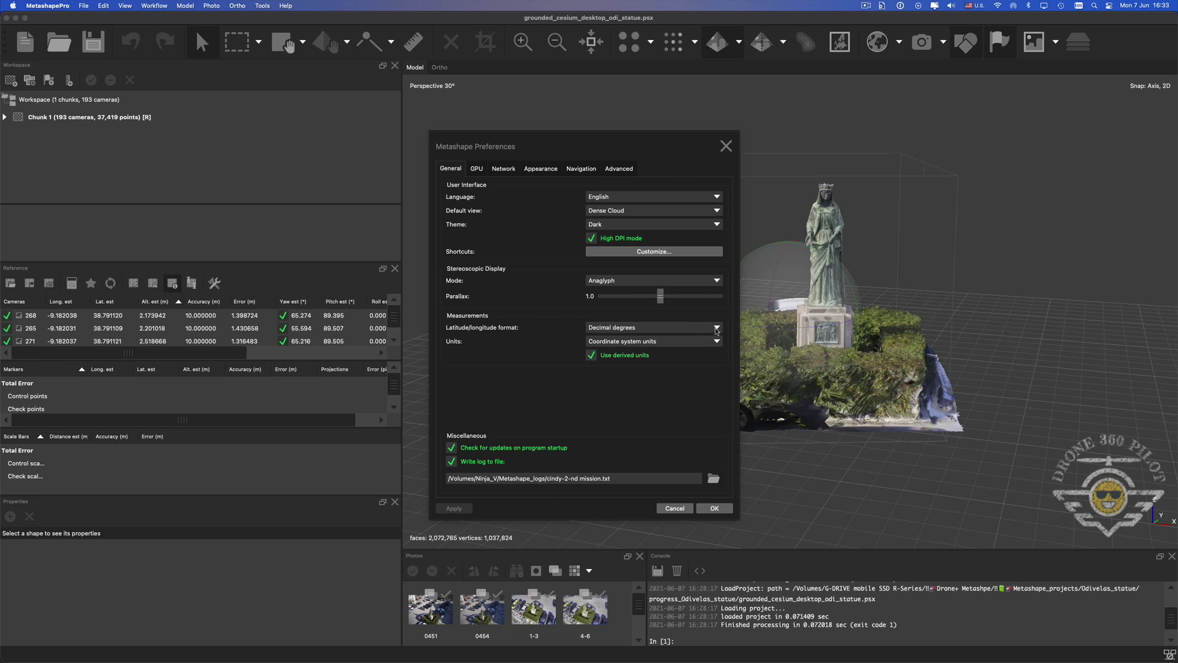
click(716, 329)
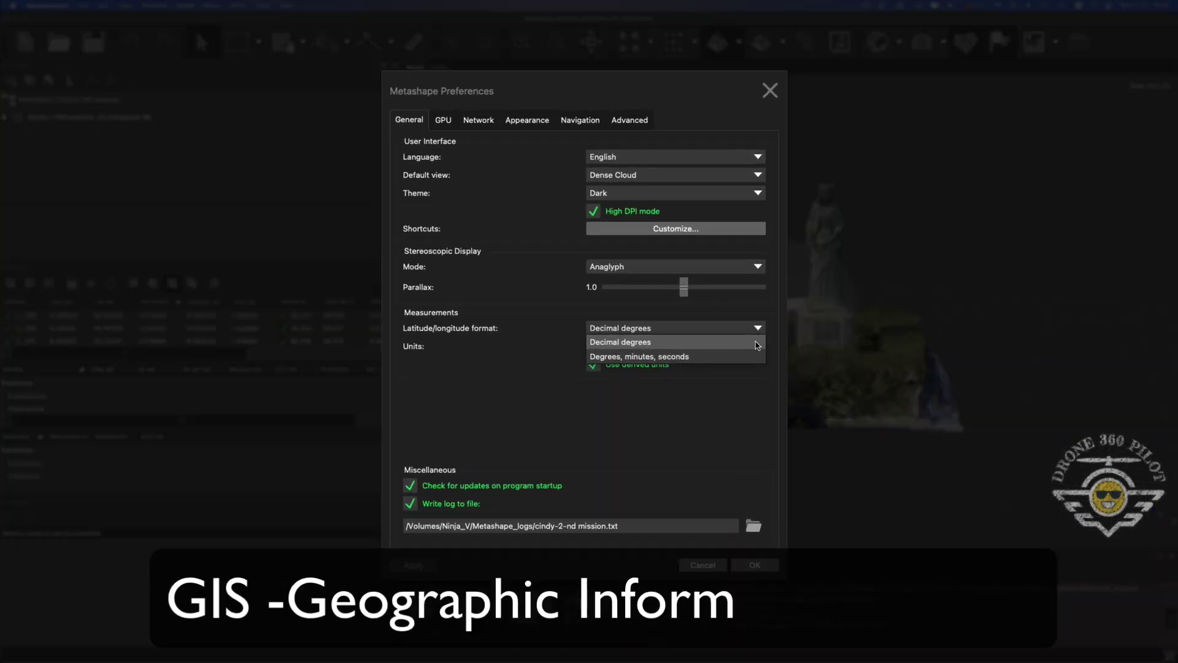
click(757, 345)
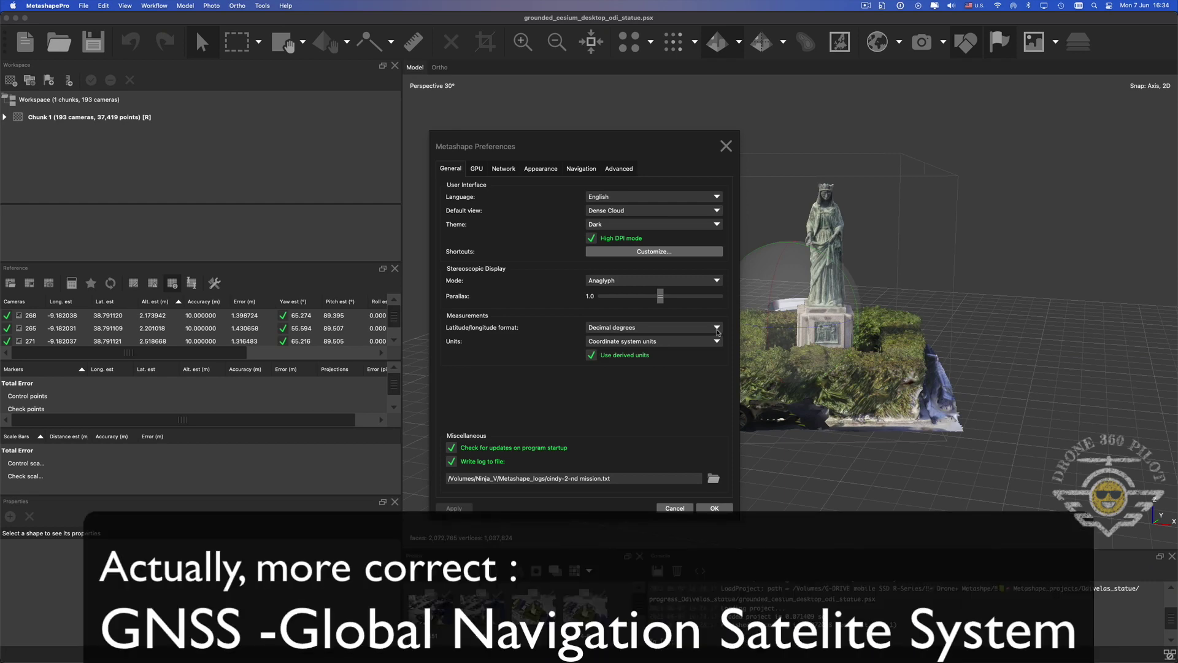
click(695, 342)
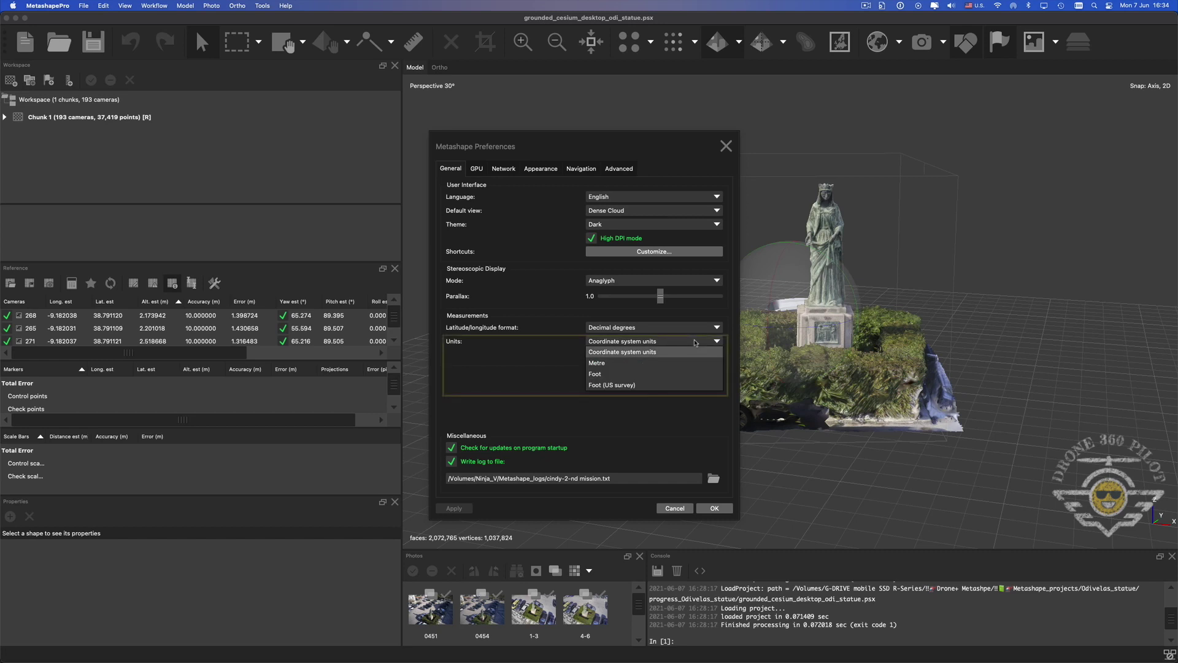
click(694, 362)
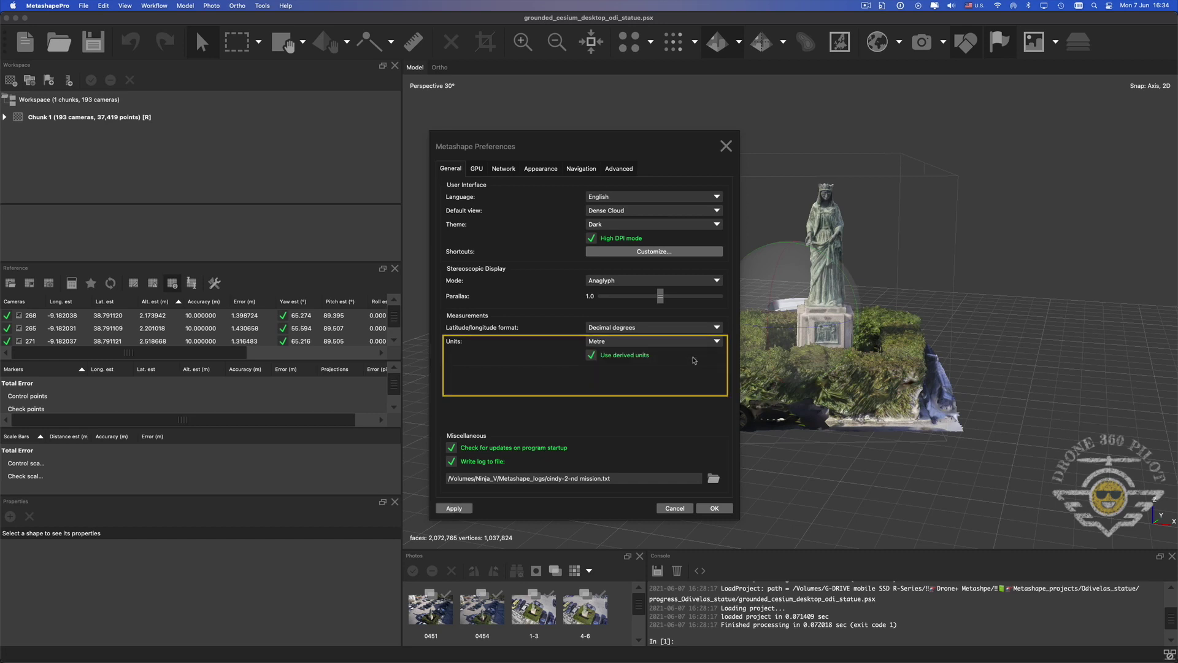
click(455, 509)
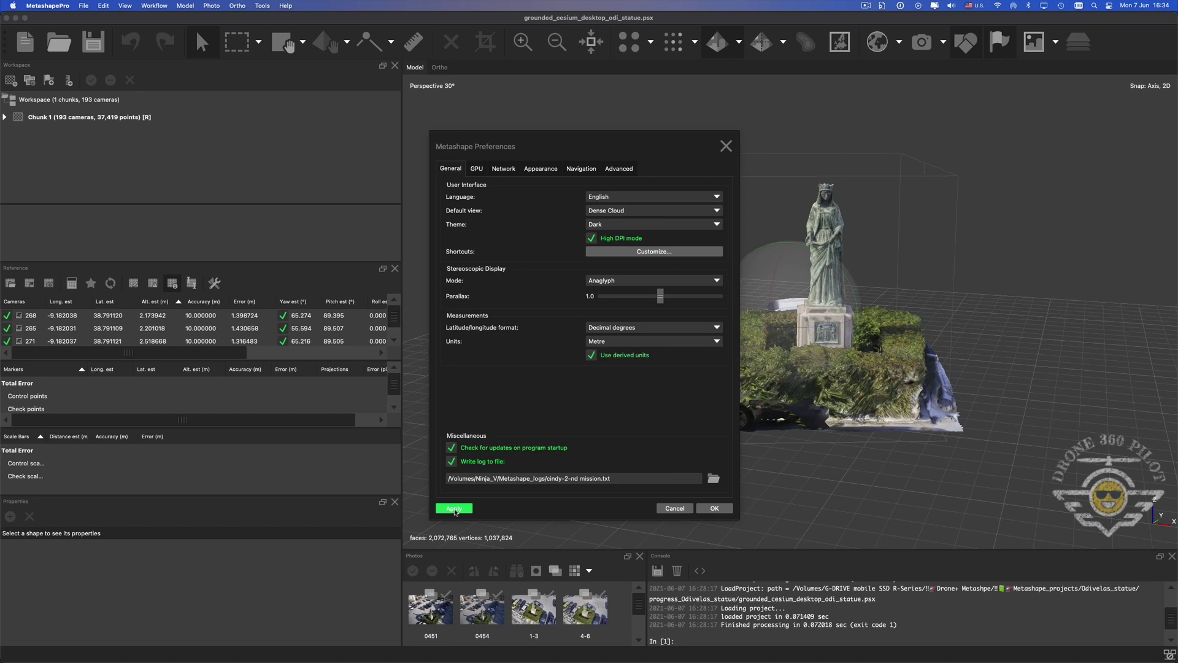